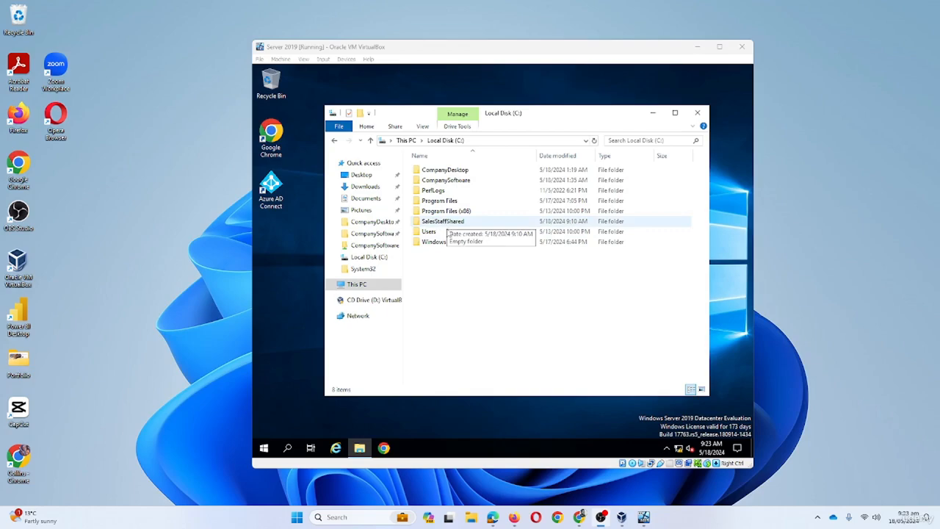
# Review the advanced sharing settings and share permissions of the SalesStaffShared folder, leaving the permissions as they are
pyautogui.press('Num_Lock')
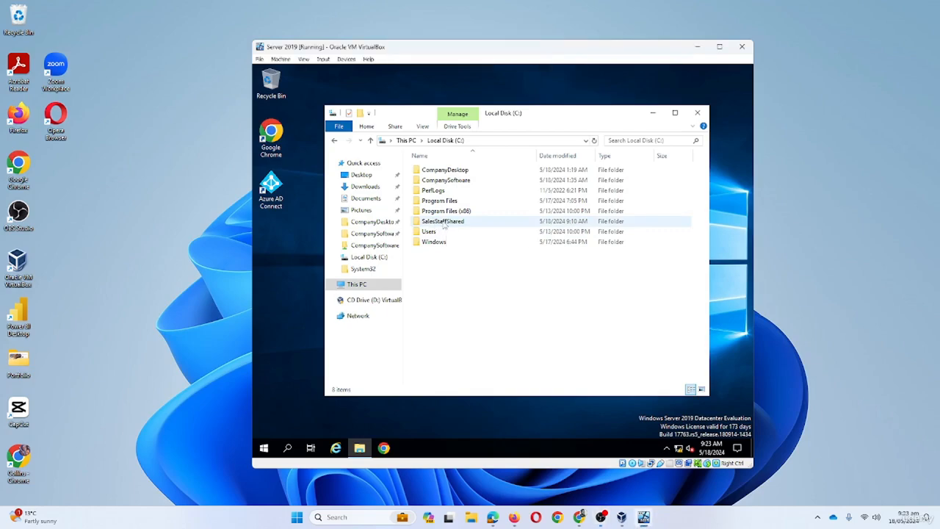
pyautogui.click(438, 224)
pyautogui.rightClick(440, 224)
pyautogui.click(487, 386)
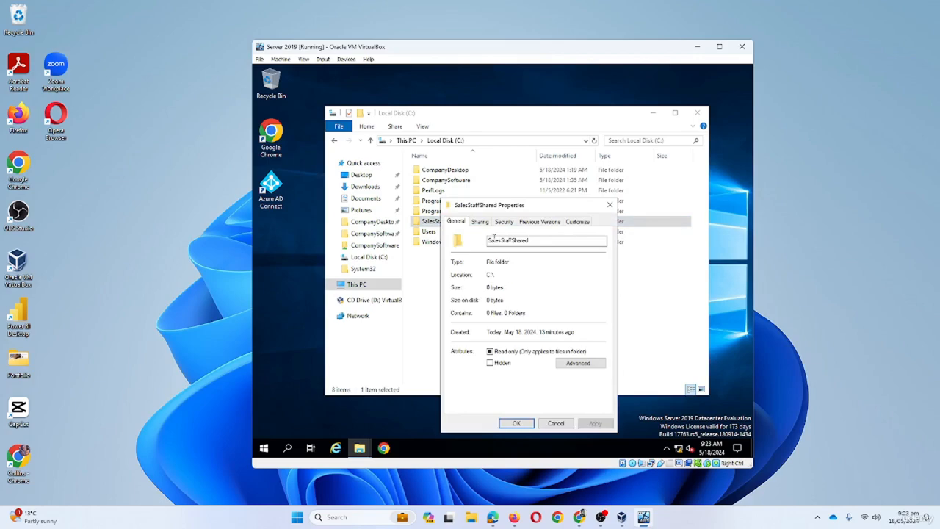
pyautogui.click(483, 223)
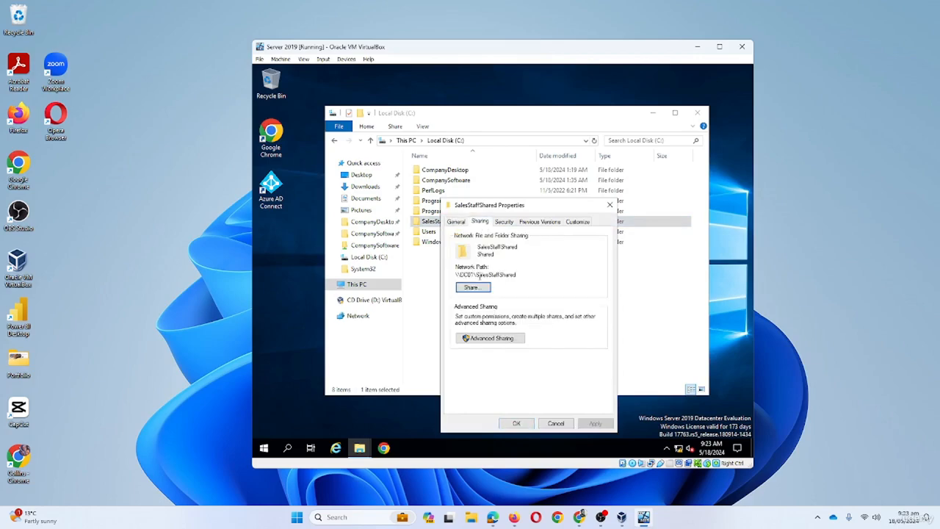
pyautogui.click(504, 338)
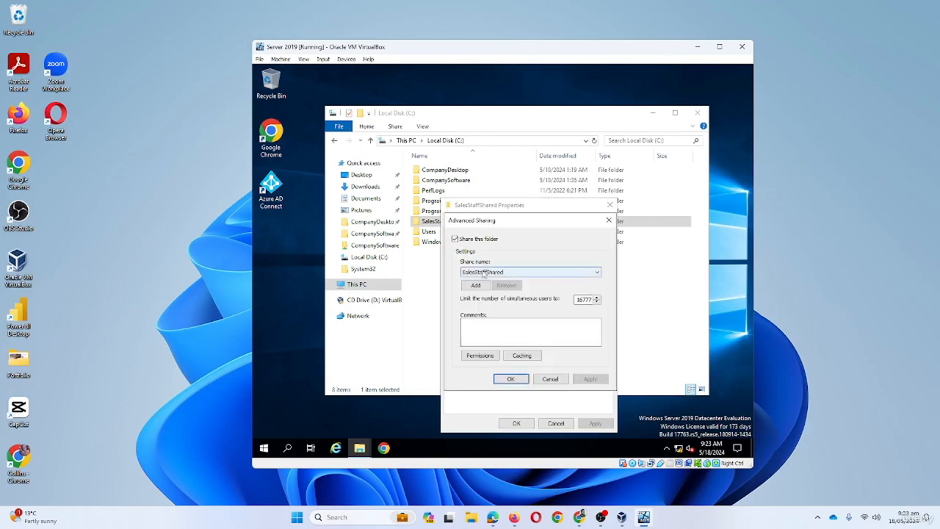
pyautogui.click(472, 354)
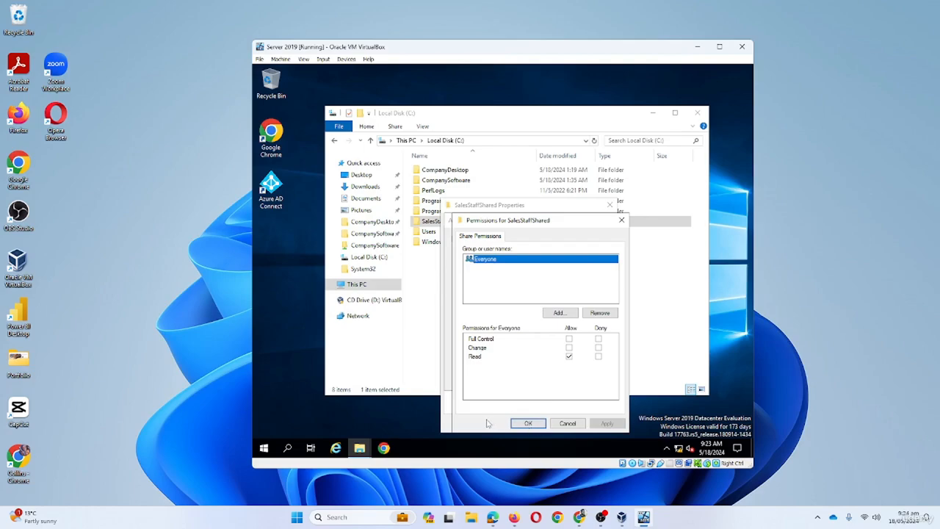
pyautogui.click(560, 422)
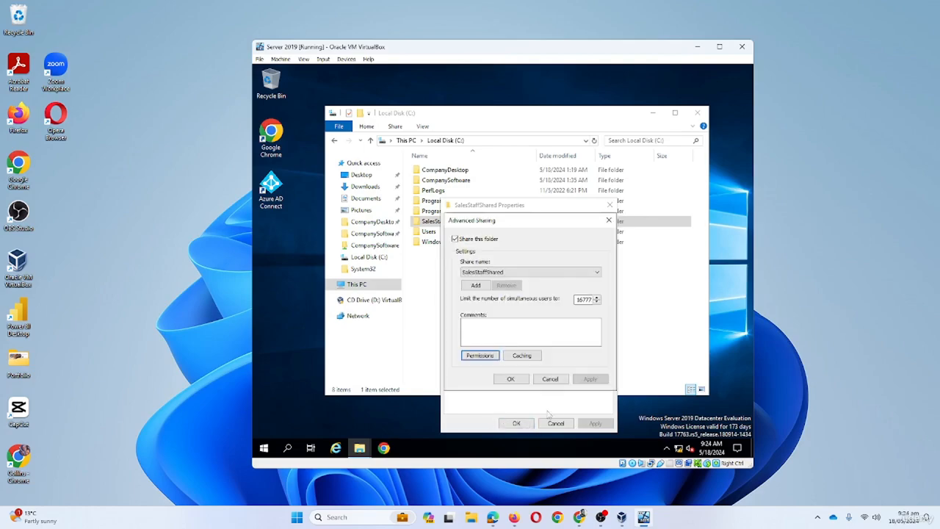
pyautogui.click(512, 381)
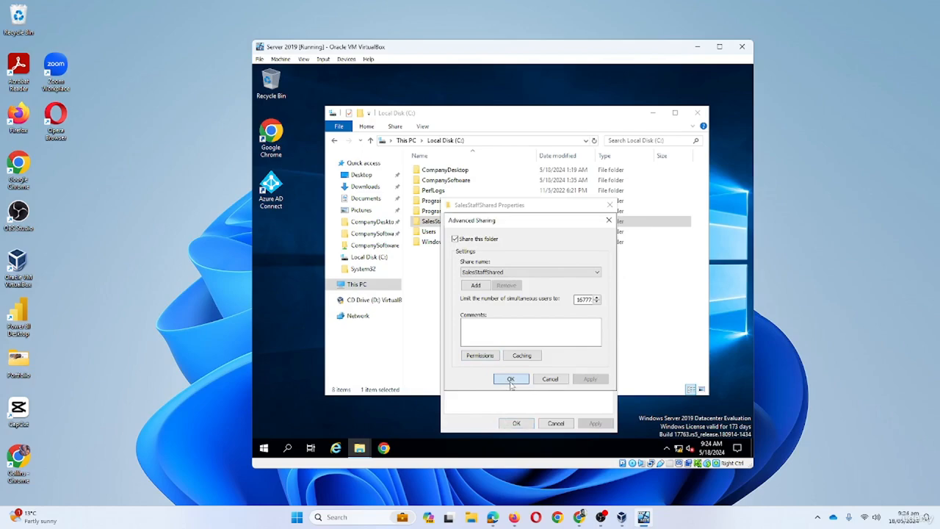
pyautogui.click(557, 424)
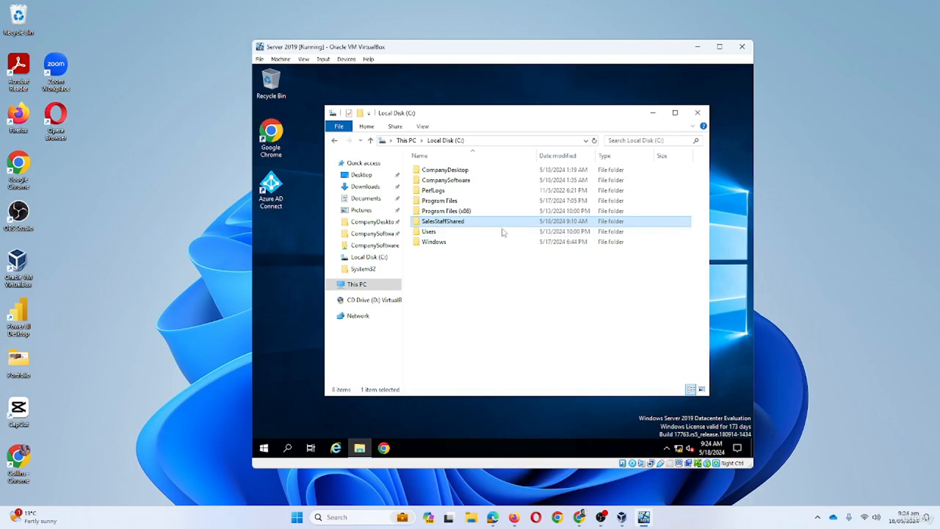
# Examine the network path in the sharing properties of the SalesStaffShared folder, then close its properties
pyautogui.rightClick(443, 224)
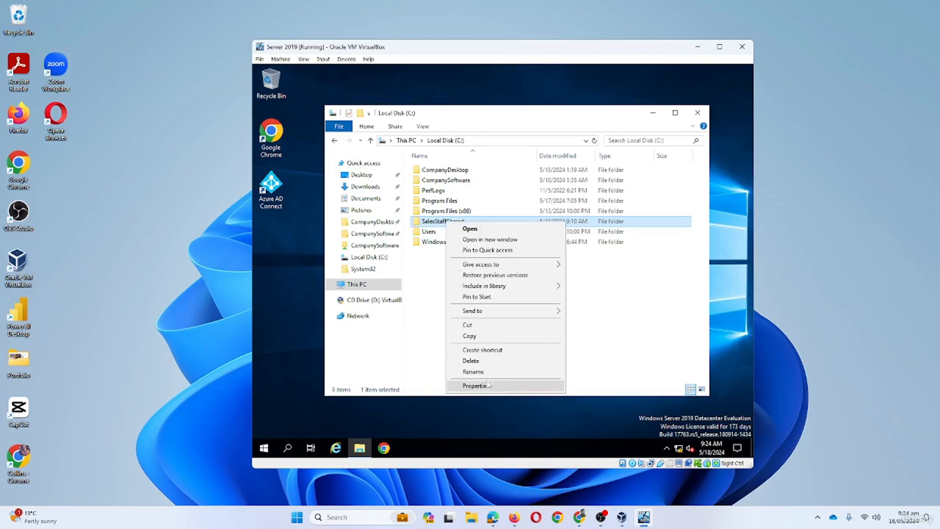
pyautogui.click(550, 338)
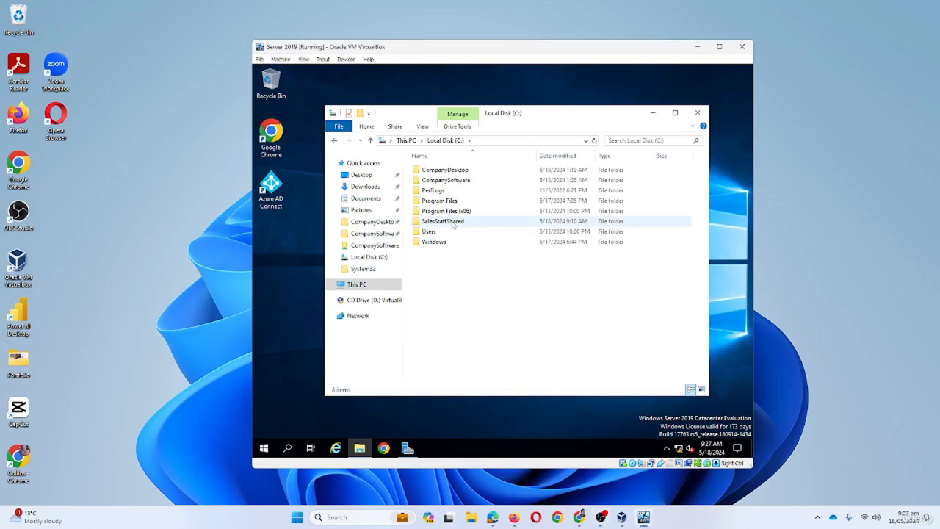
pyautogui.rightClick(453, 226)
pyautogui.click(477, 443)
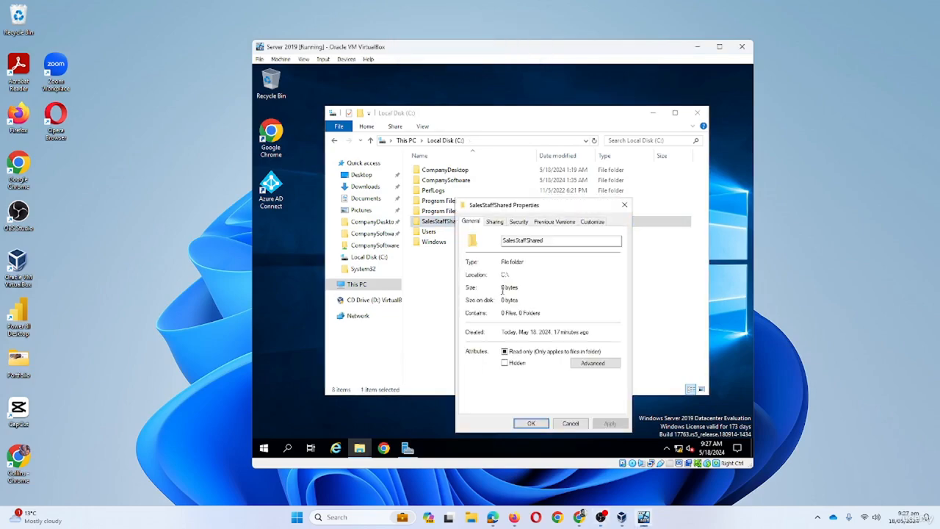
pyautogui.click(496, 224)
pyautogui.moveTo(530, 276); pyautogui.dragTo(467, 281)
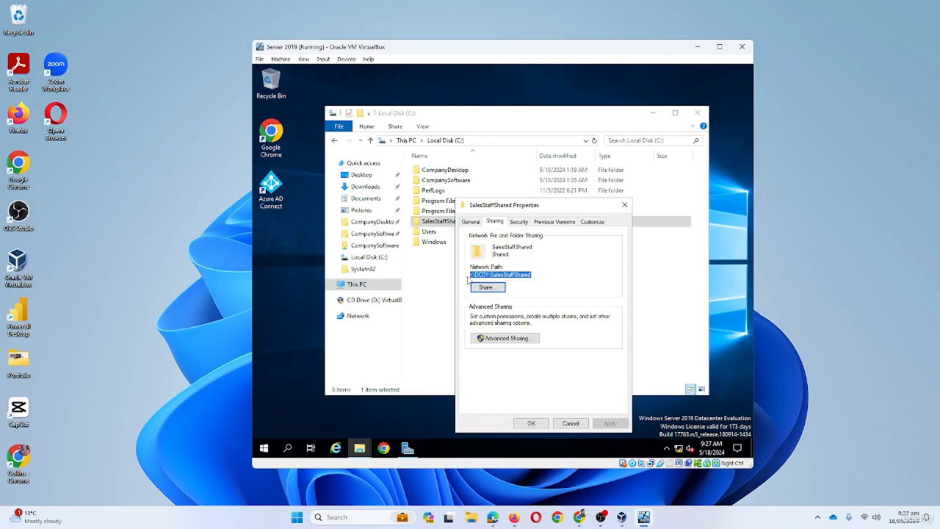
pyautogui.click(571, 427)
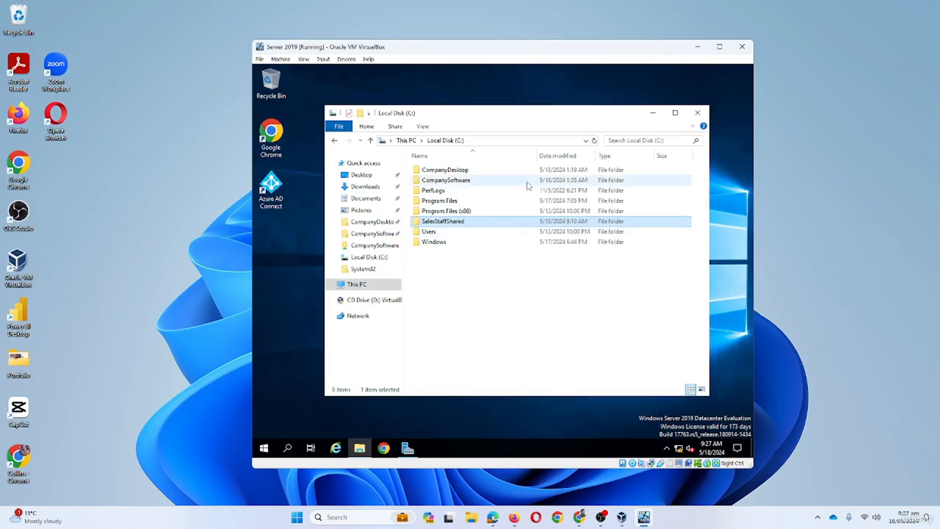
# Minimise the Local Disk (C:) window and open a blank Notepad document on the server
pyautogui.click(653, 113)
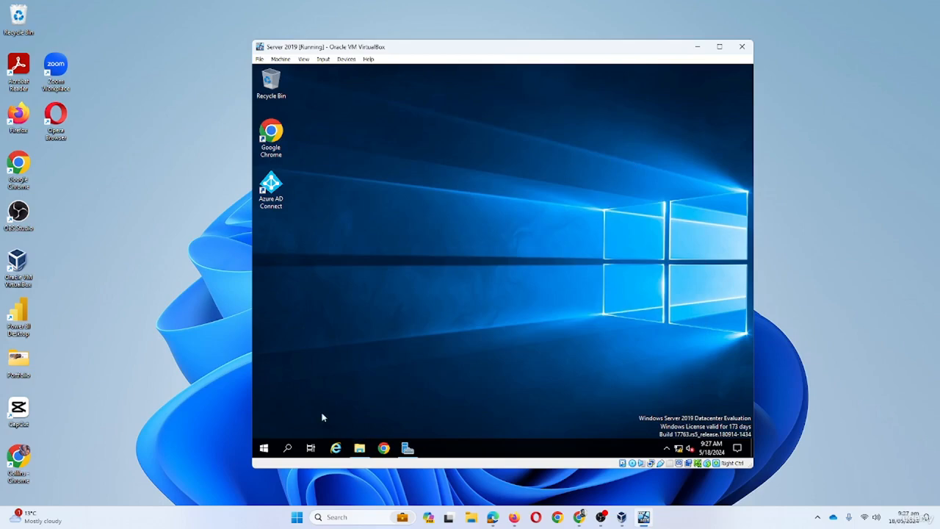
pyautogui.click(269, 448)
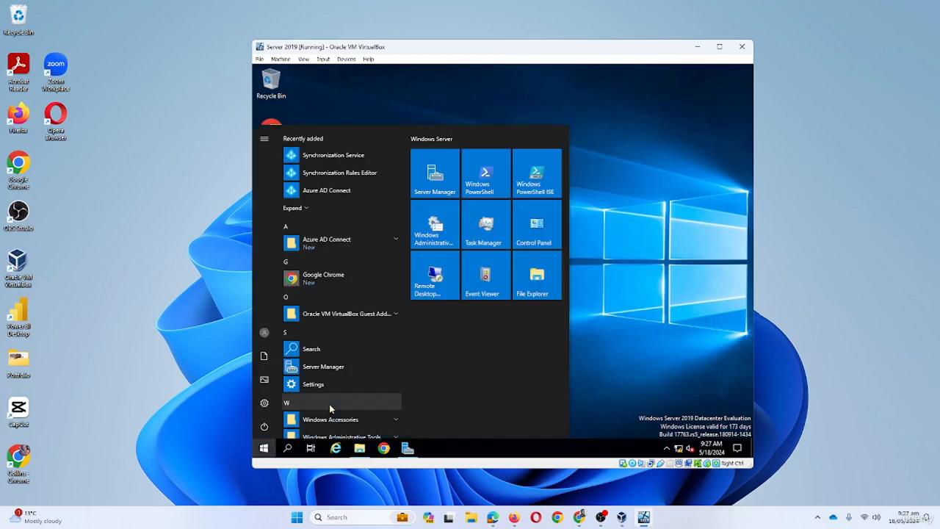
pyautogui.write('note')
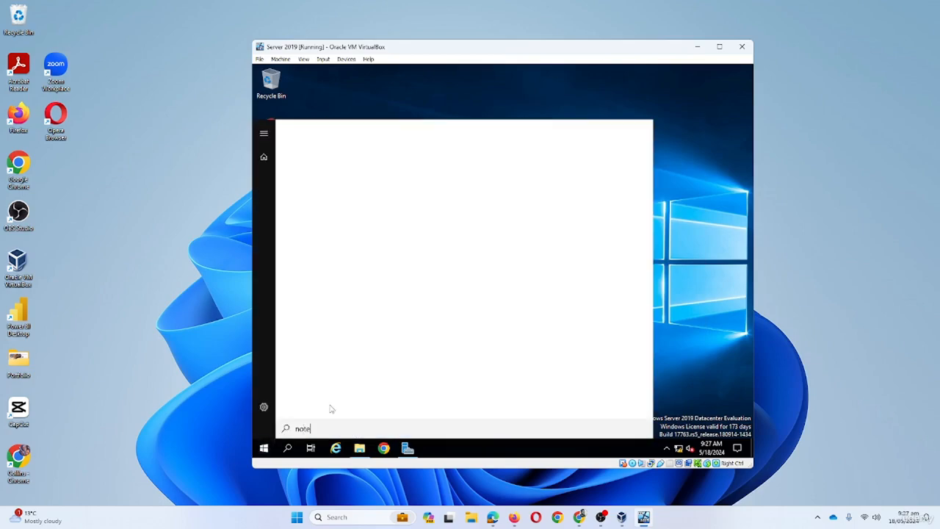
pyautogui.click(336, 173)
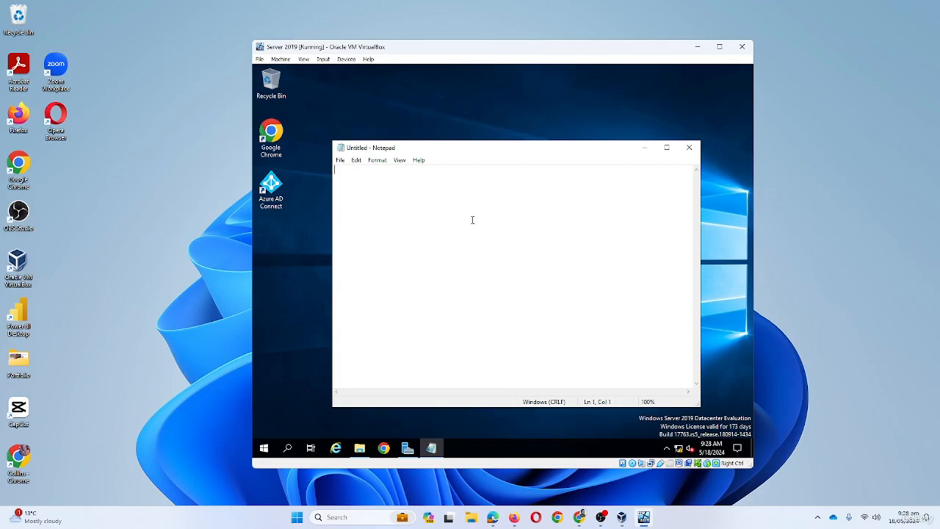
# Switch to Firefox and examine the drive-mapping example in the Server Fault question "Useful Logon Script Commands"
pyautogui.click(514, 518)
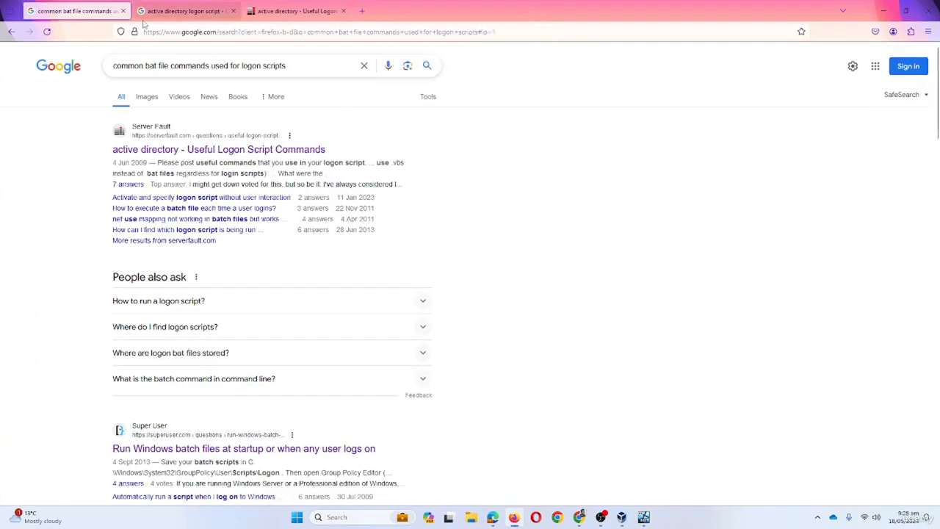
pyautogui.hotkey('ctrl', 'Tab')
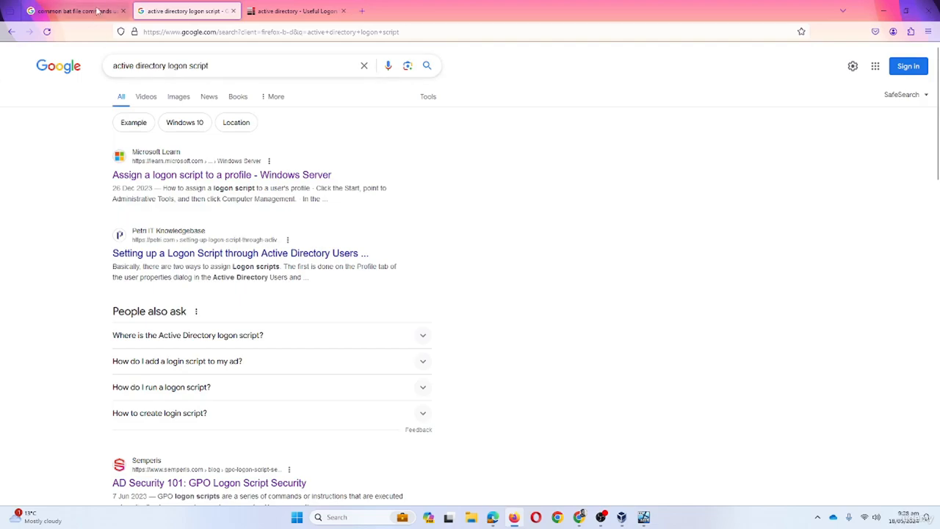
pyautogui.hotkey('ctrl', 'shift', 'Tab')
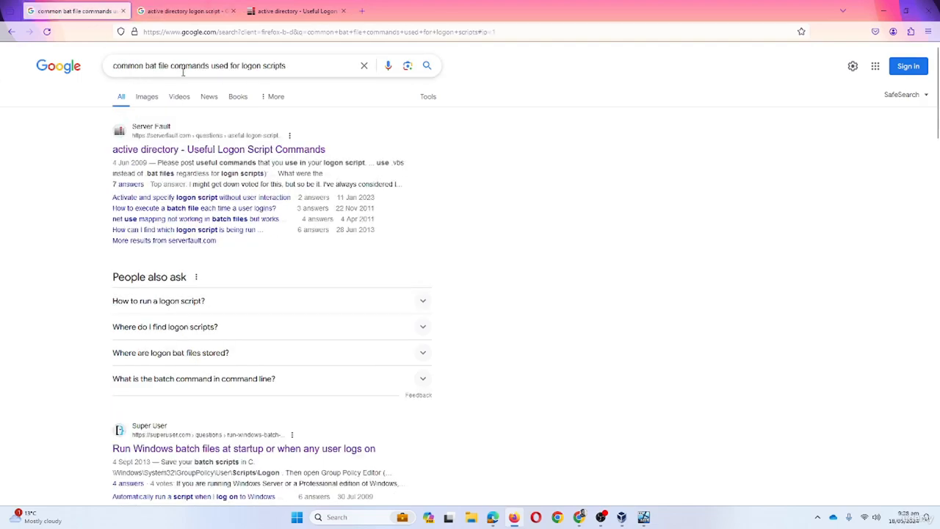
pyautogui.click(230, 65)
pyautogui.click(292, 15)
pyautogui.scroll(-1, 360, 232)
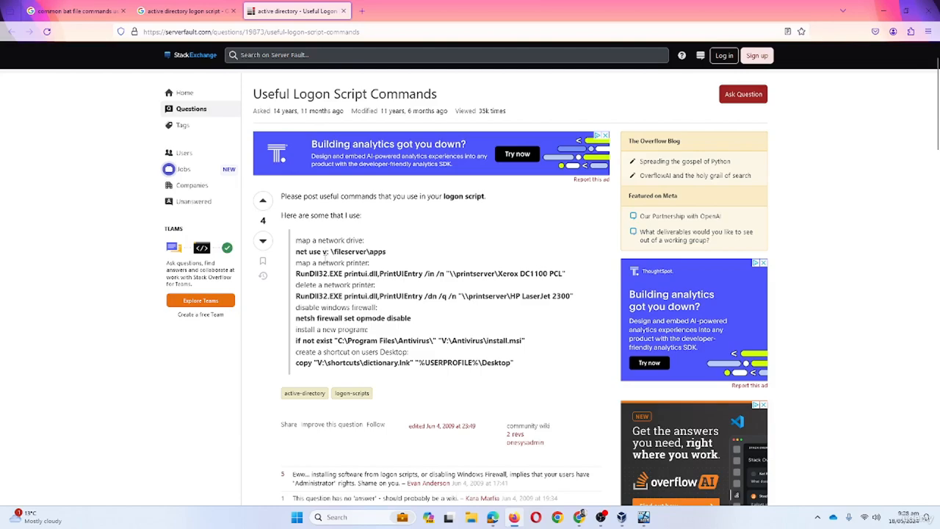
pyautogui.moveTo(329, 253); pyautogui.dragTo(387, 253)
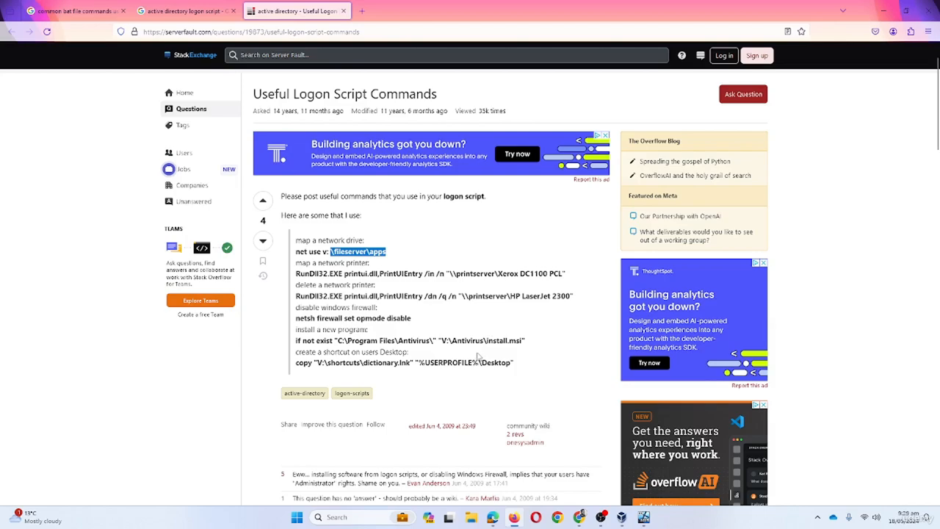
# In Edge, ask Copilot to write a bat file command to map a network drive in active directory with file path \\DC01\SalesShared
pyautogui.click(492, 517)
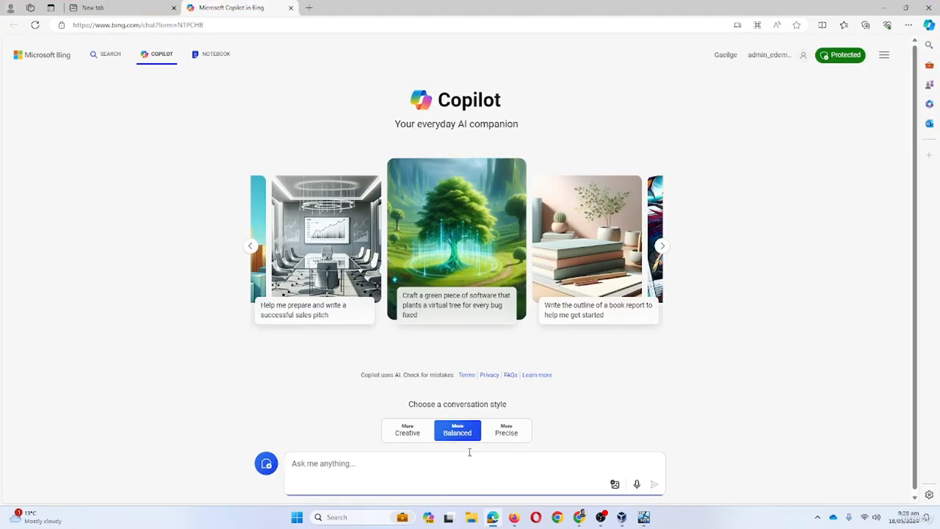
pyautogui.write('write a bat file cp')
pyautogui.press('BackSpace')
pyautogui.write('ommand')
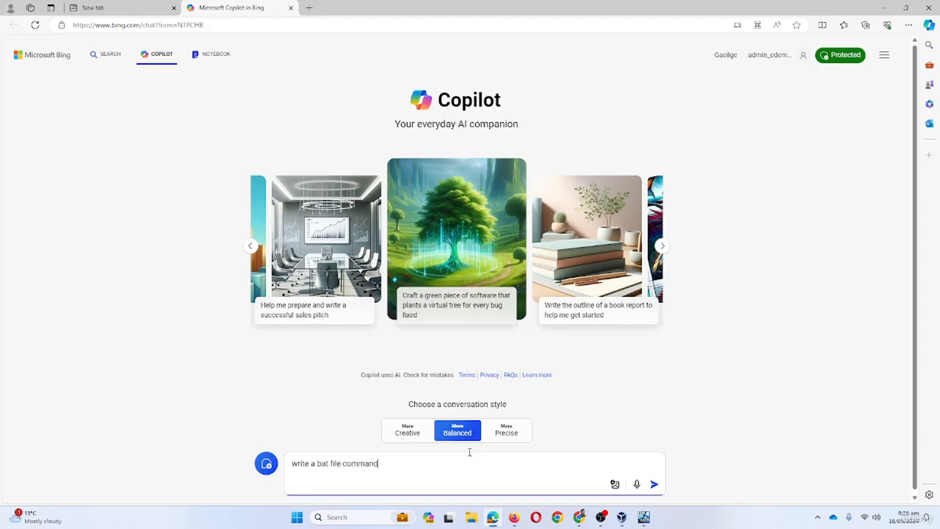
pyautogui.write(' to  map')
pyautogui.write(' a')
pyautogui.write('e')
pyautogui.write('networ')
pyautogui.write('k drive ')
pyautogui.write('in active')
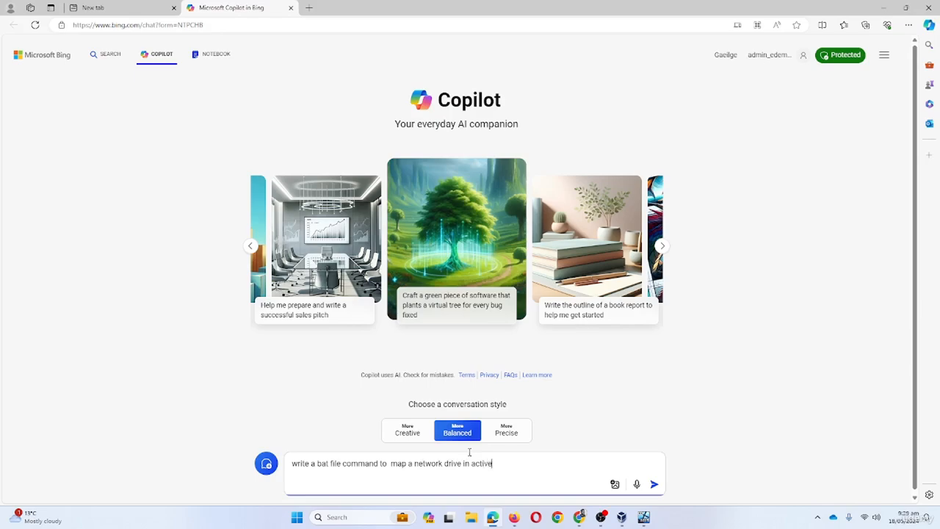
pyautogui.write(' directory - the file pathis ')
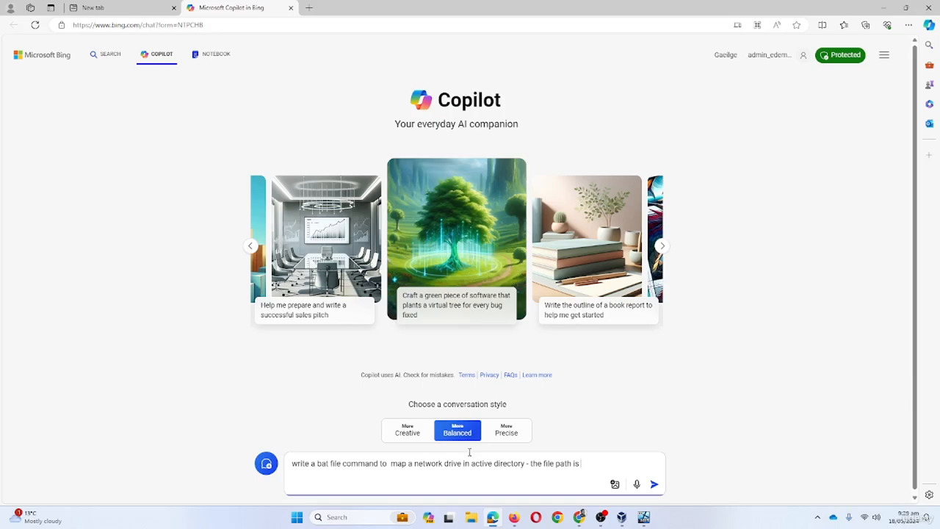
pyautogui.write('\\DC)')
pyautogui.press('BackSpace')
pyautogui.write('01\\SalesShared')
pyautogui.click(655, 485)
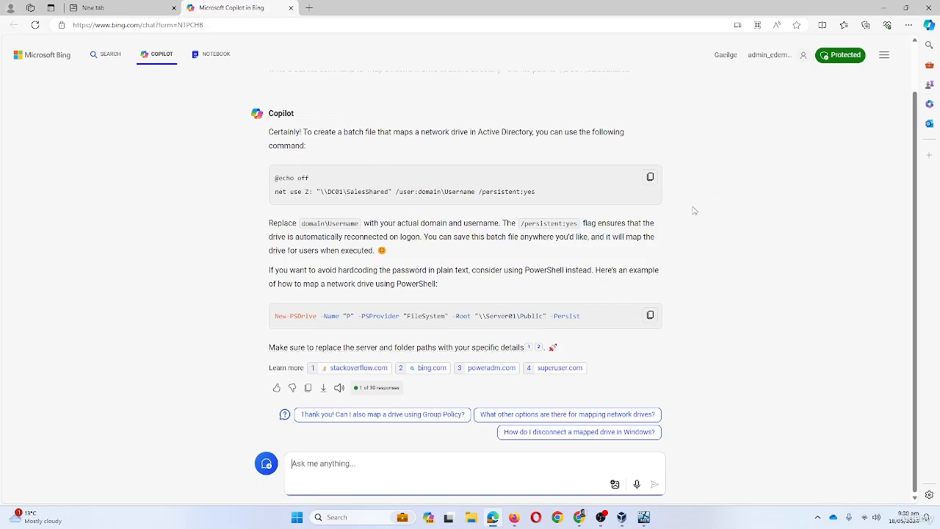
# Minimise both browsers and write the command "net use Z: \\DC01\SalesStaffShared" in the blank Notepad document
pyautogui.click(884, 8)
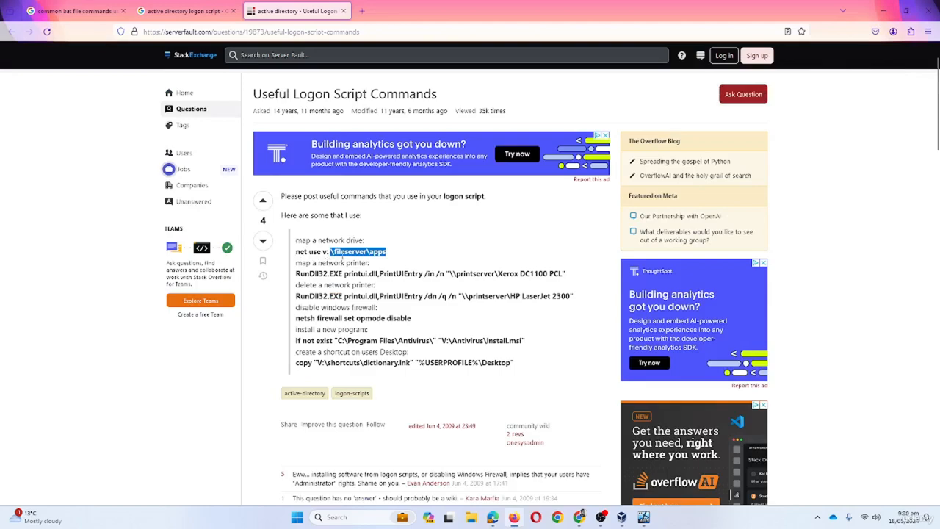
pyautogui.click(884, 10)
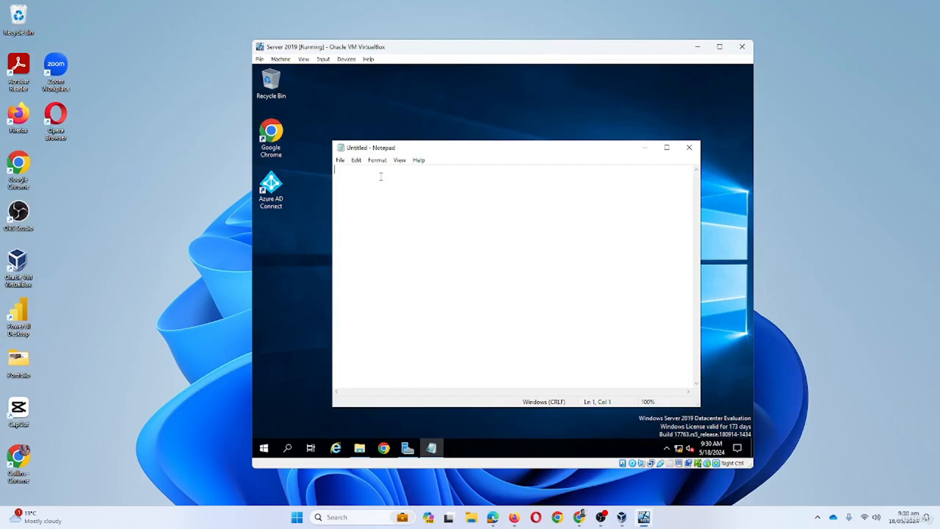
pyautogui.write('net use Z:')
pyautogui.write('\\\\DC01\\SalesStaffShared')
# Save the script to the Desktop as SalesStaffSharedMap.bat and close Notepad
pyautogui.click(340, 160)
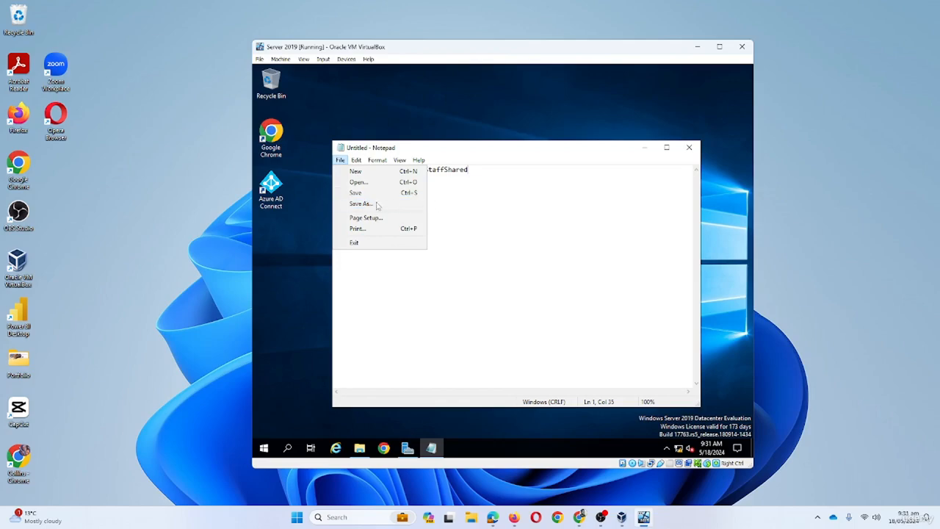
pyautogui.click(369, 196)
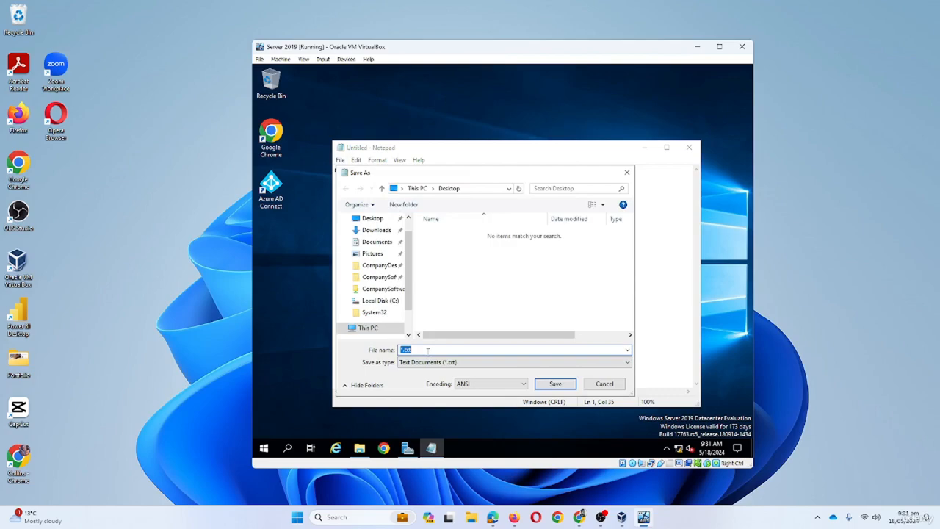
pyautogui.write('Safe')
pyautogui.write('sStaff')
pyautogui.write('Shared')
pyautogui.write('M')
pyautogui.write('ap')
pyautogui.write('.bat')
pyautogui.click(461, 350)
pyautogui.click(478, 365)
pyautogui.click(477, 372)
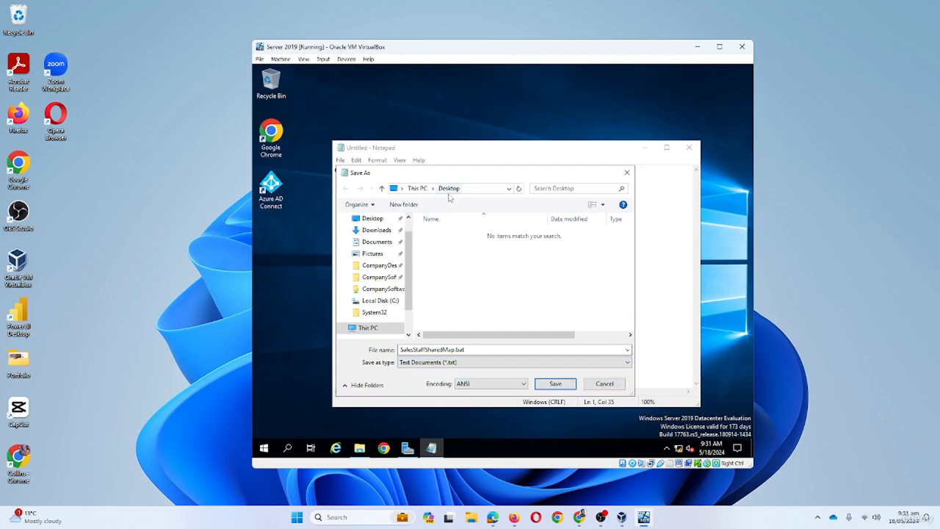
pyautogui.click(554, 385)
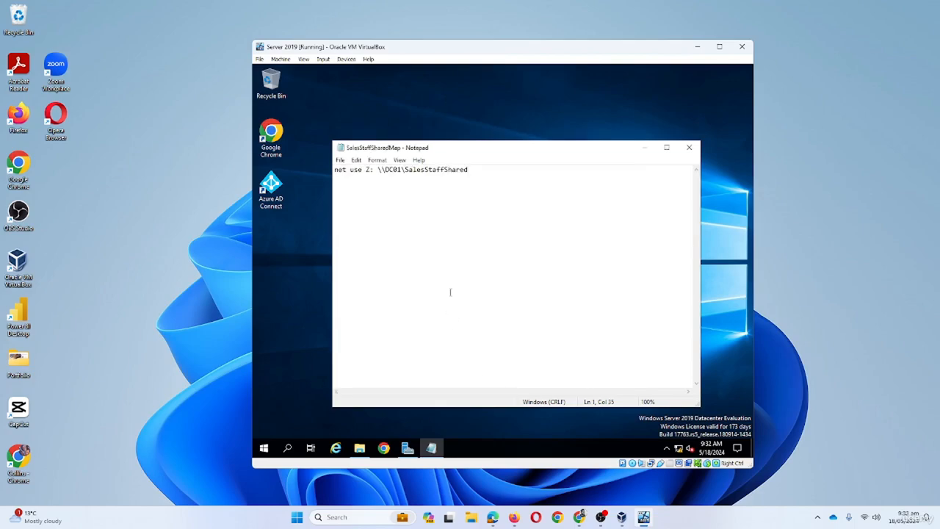
pyautogui.click(689, 148)
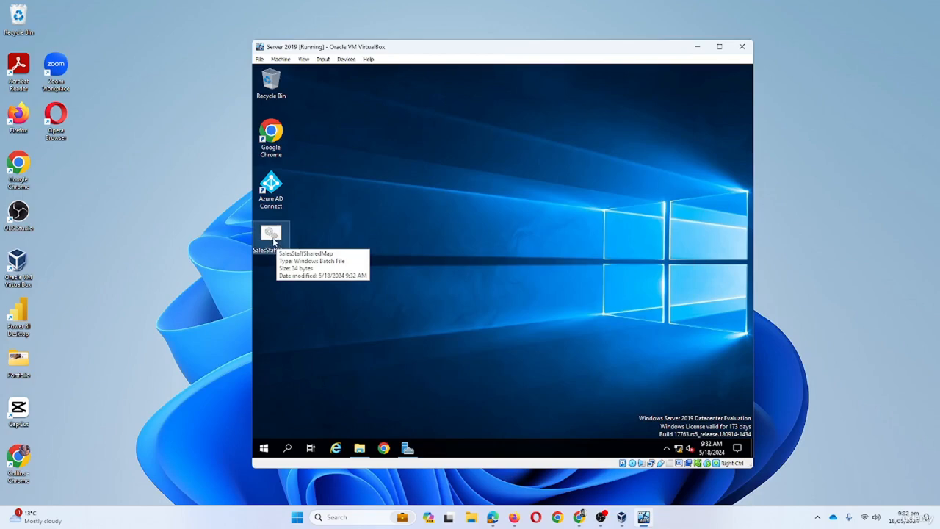
# Show This PC in File Explorer and run the SalesStaffSharedMap batch file from the desktop to test the drive mapping
pyautogui.click(361, 448)
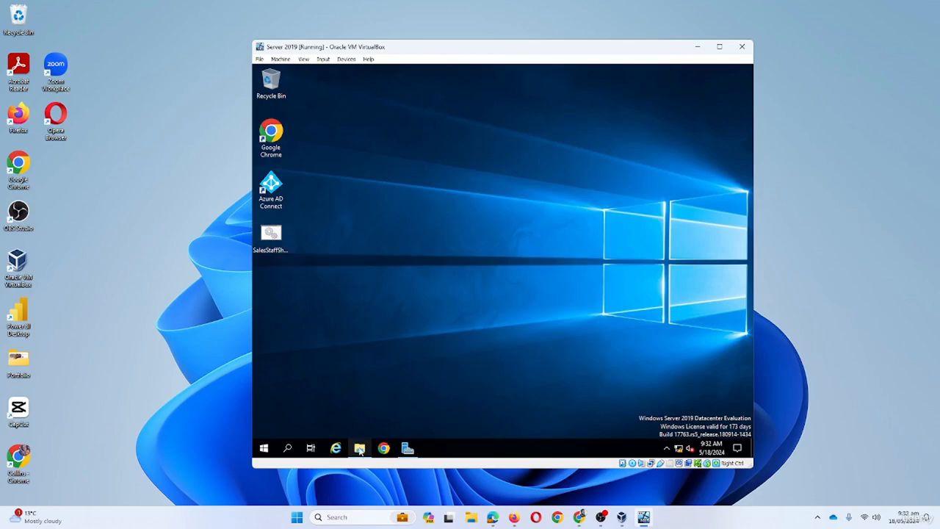
pyautogui.click(356, 287)
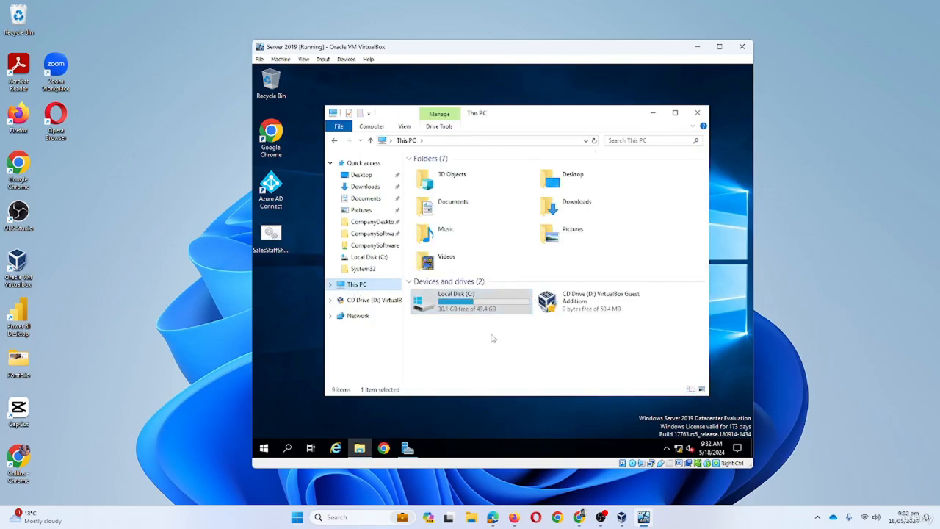
pyautogui.rightClick(514, 349)
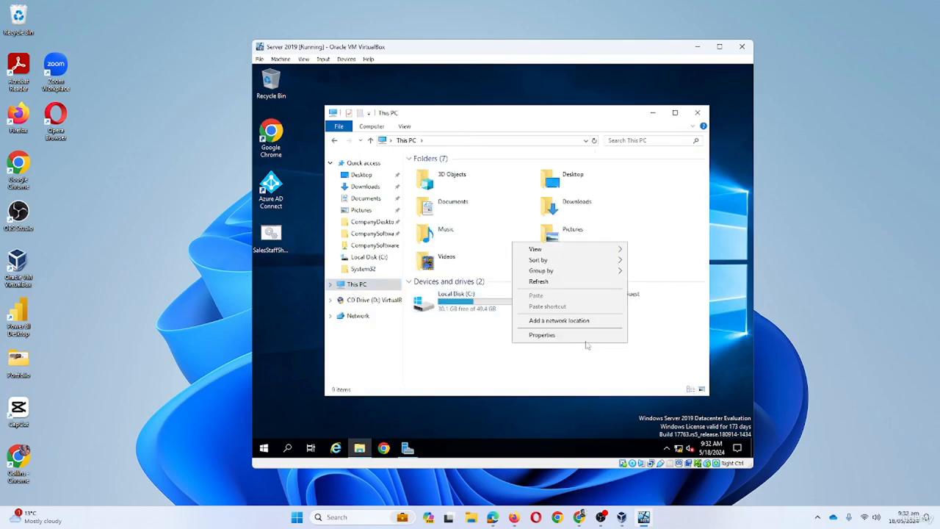
pyautogui.click(549, 287)
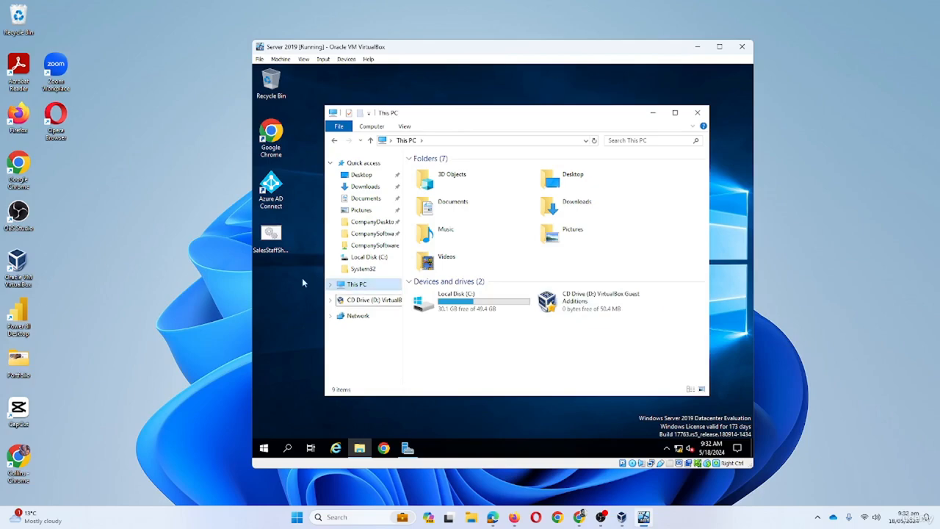
pyautogui.doubleClick(277, 240)
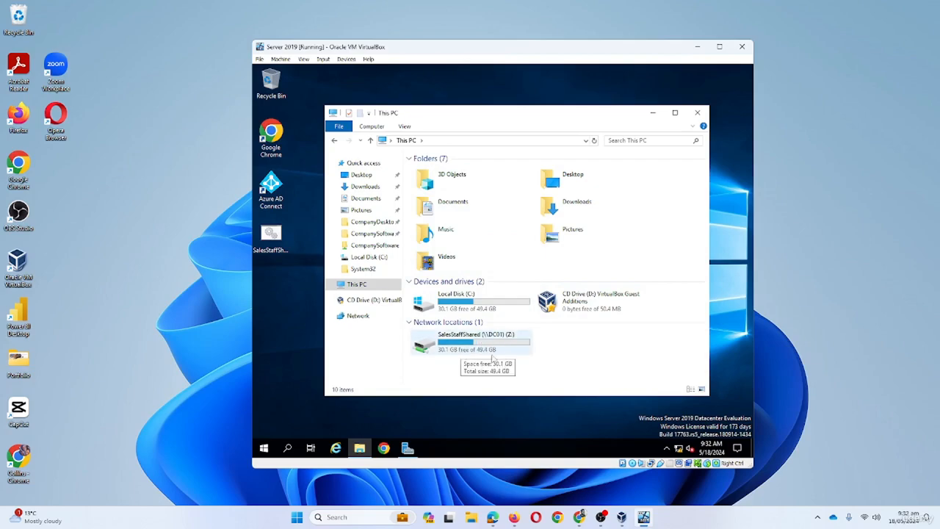
# Disconnect the SalesStaffShared (Z:) network drive and close File Explorer
pyautogui.rightClick(533, 348)
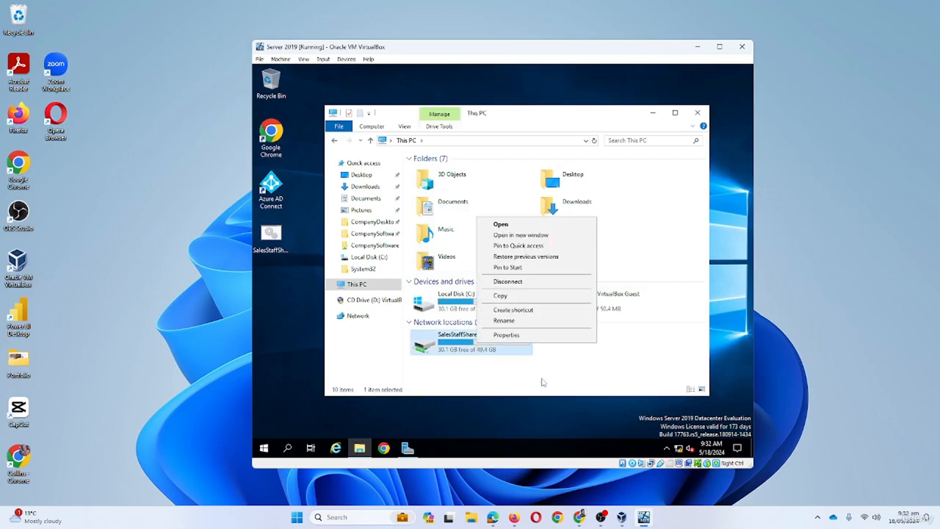
pyautogui.click(562, 286)
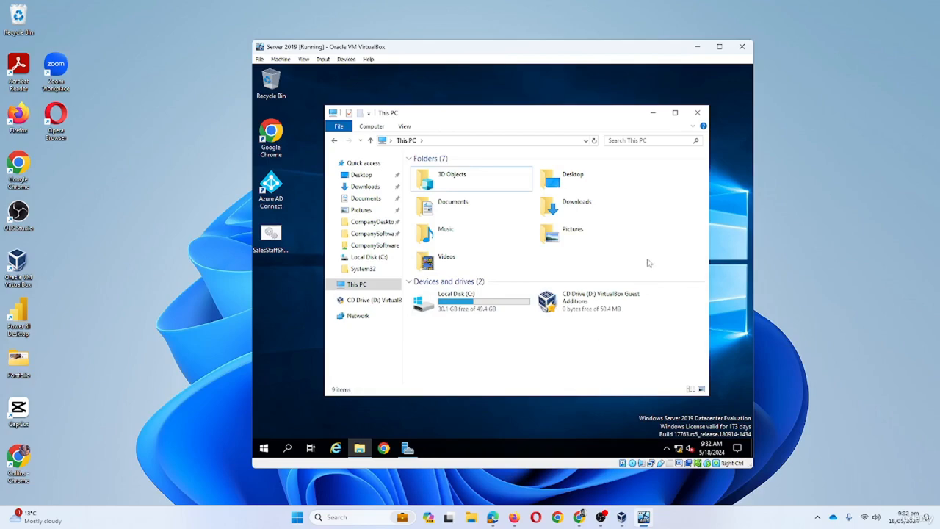
pyautogui.click(697, 112)
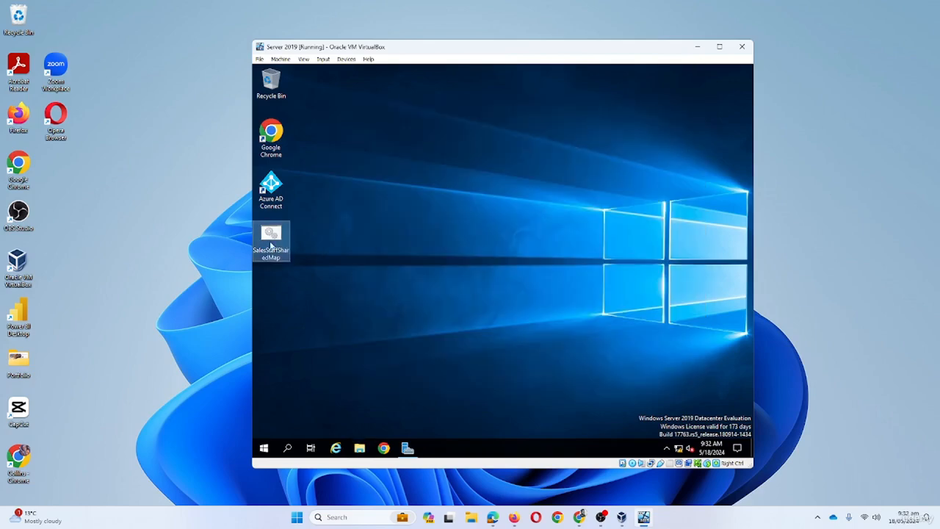
# Open Group Policy Management from Server Manager and minimise Server Manager
pyautogui.click(408, 448)
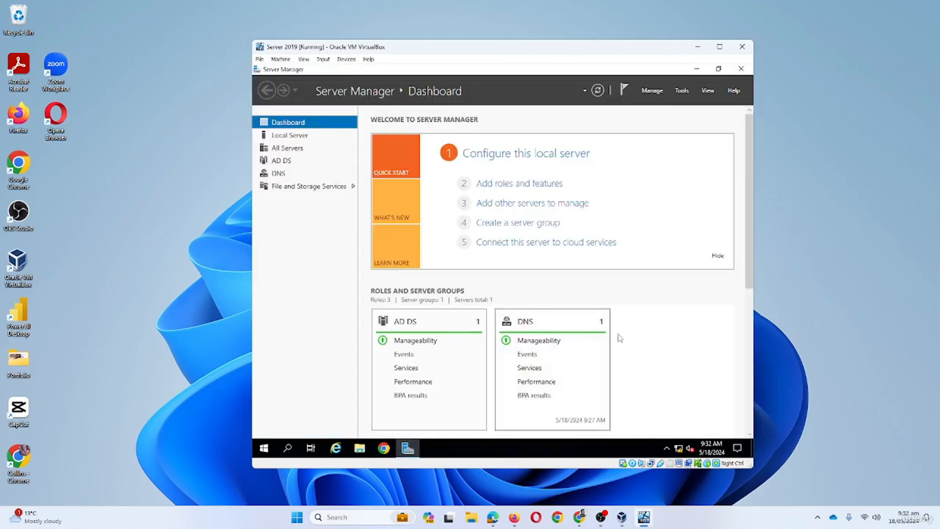
pyautogui.click(682, 90)
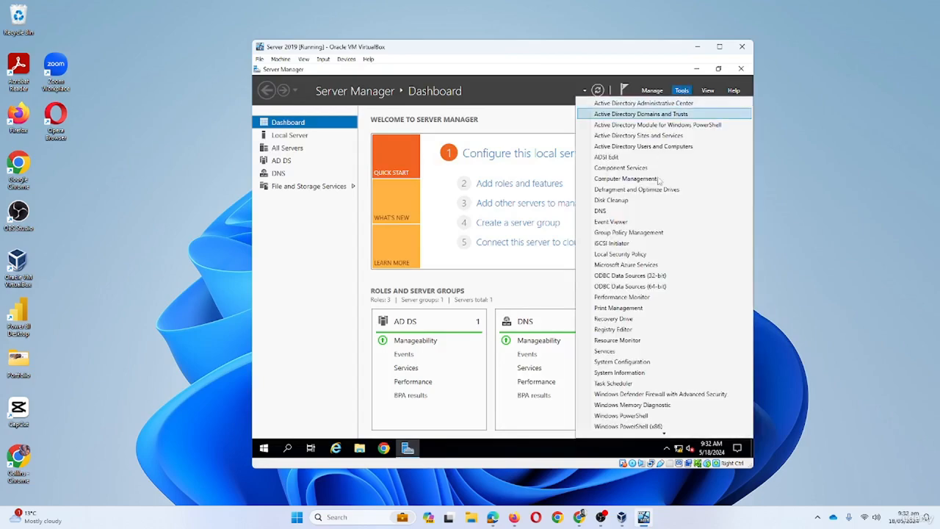
pyautogui.click(642, 234)
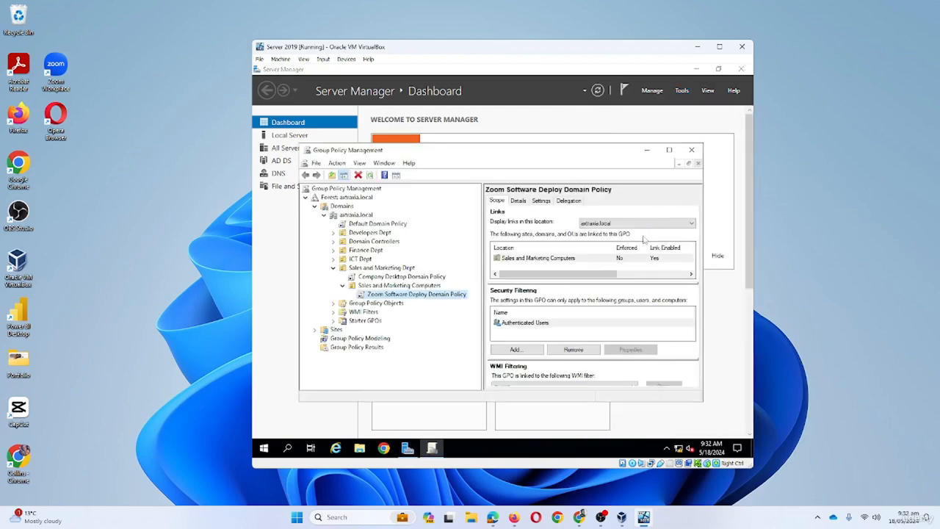
pyautogui.click(698, 69)
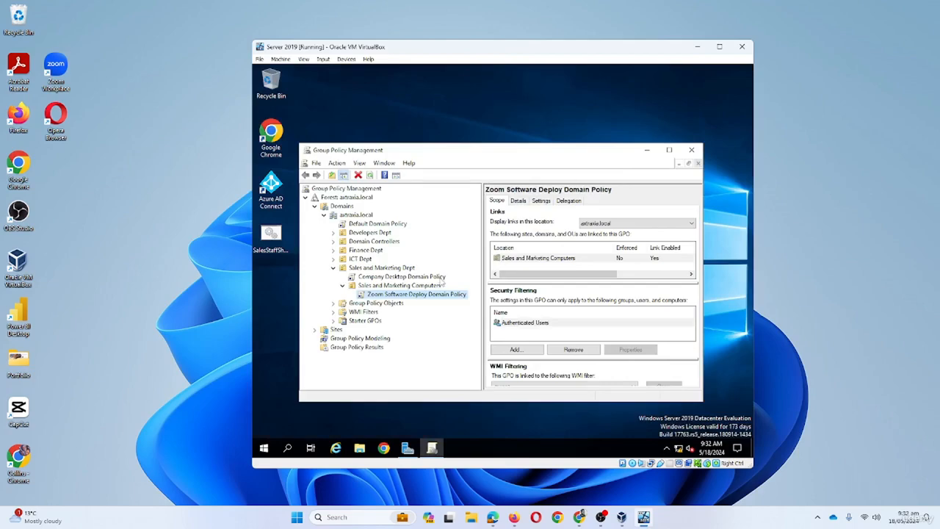
# Expand Group Policy Objects and create a new GPO named Sales Drive Map Policy in it
pyautogui.click(342, 286)
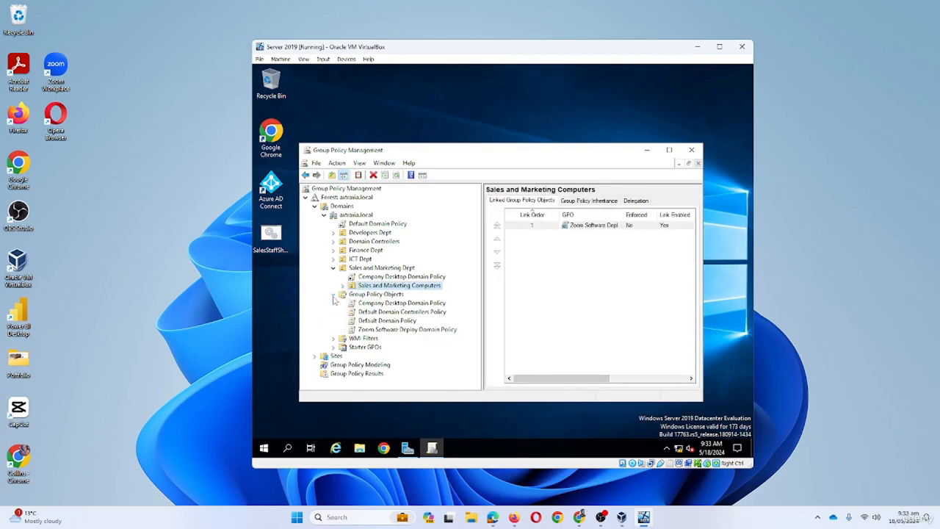
pyautogui.click(333, 294)
pyautogui.click(342, 285)
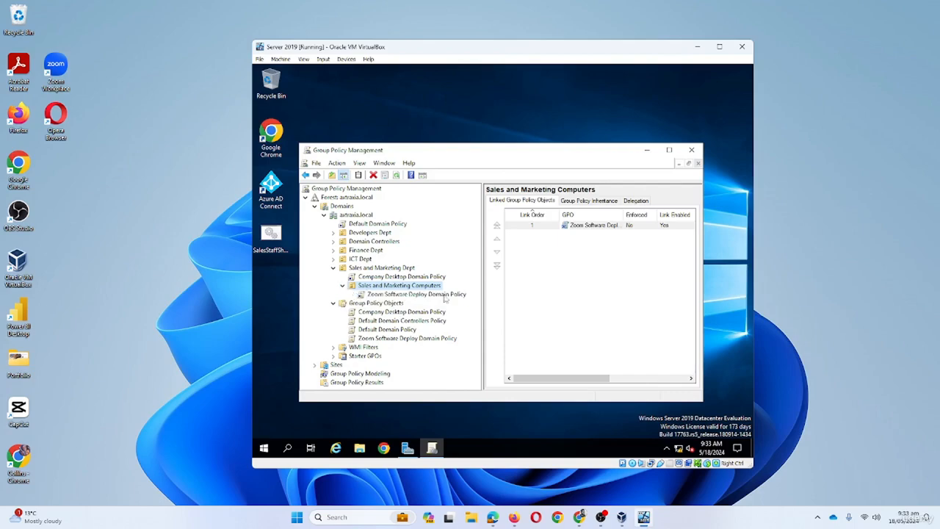
pyautogui.rightClick(382, 305)
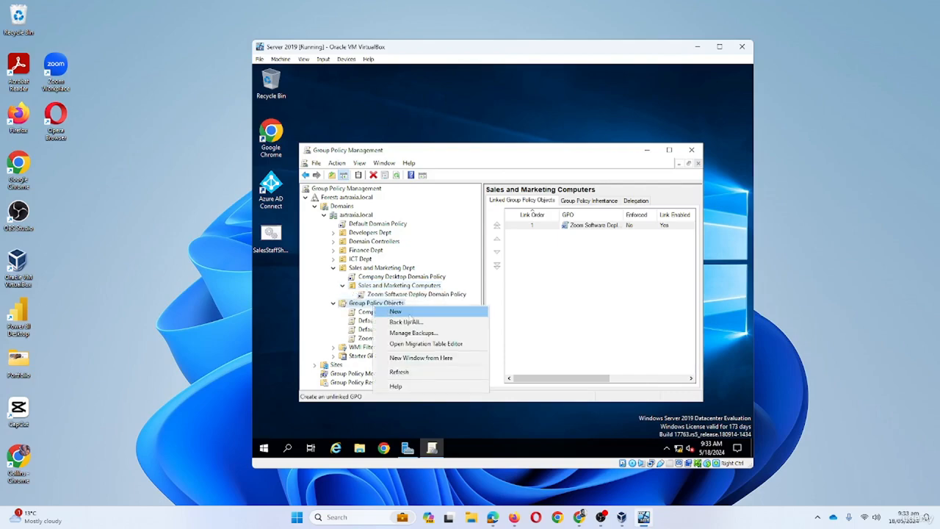
pyautogui.click(410, 312)
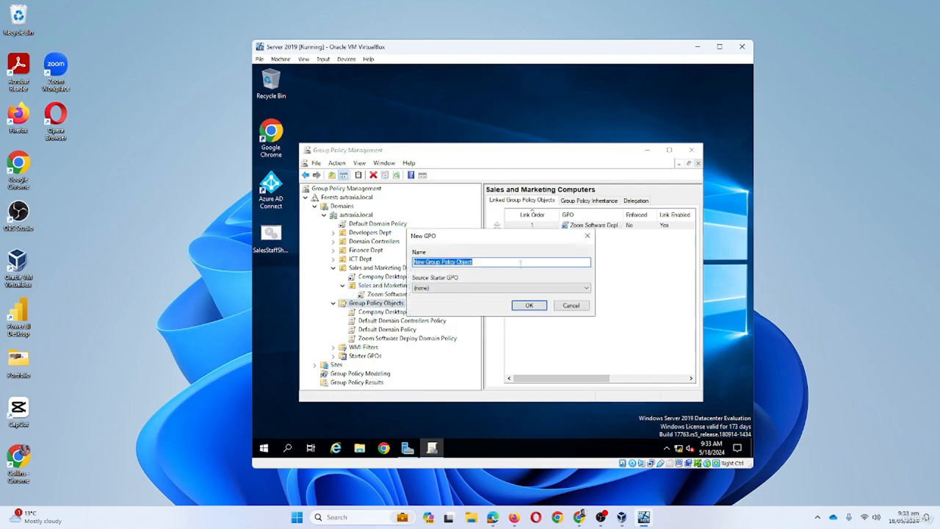
pyautogui.write('Sale Drive Map Policy')
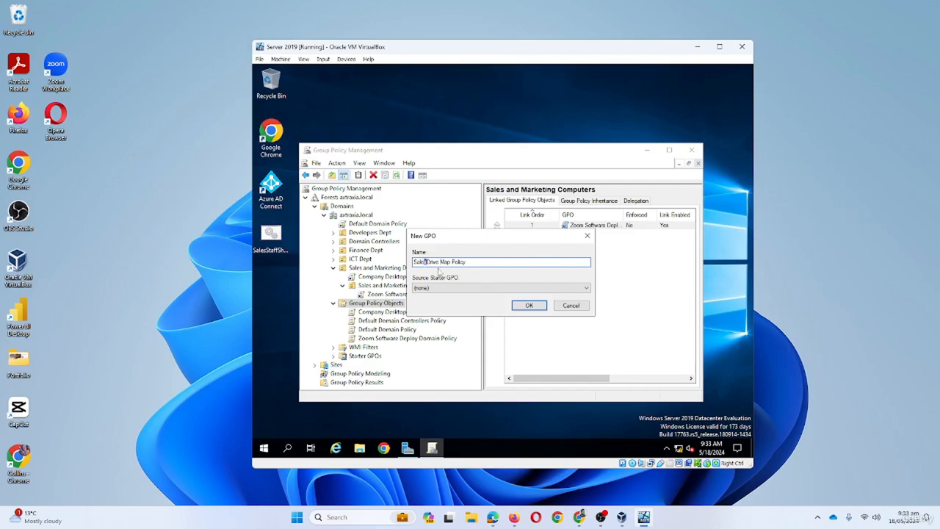
pyautogui.press('Left')
pyautogui.write('s')
pyautogui.click(533, 307)
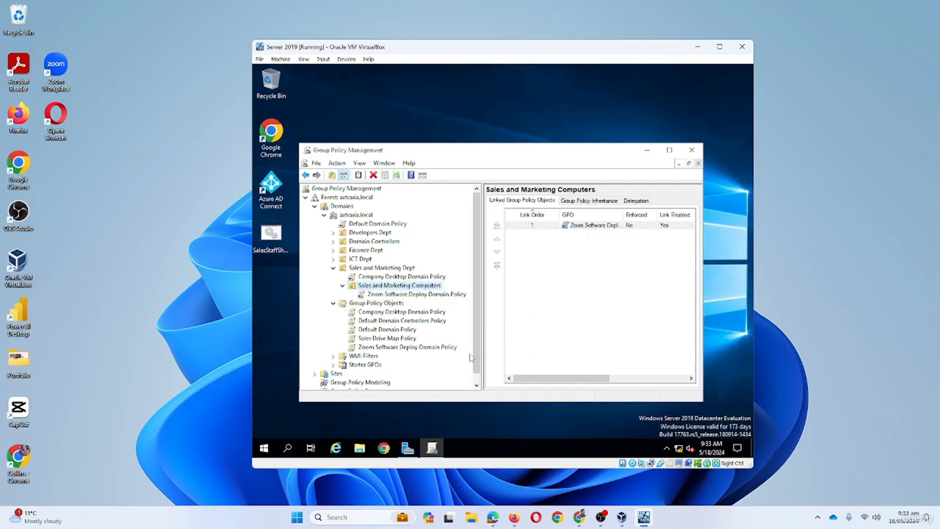
# Edit Sales Drive Map Policy and show the files of its Logon script under User Configuration > Policies > Windows Settings > Scripts (Logon/Logoff)
pyautogui.rightClick(402, 340)
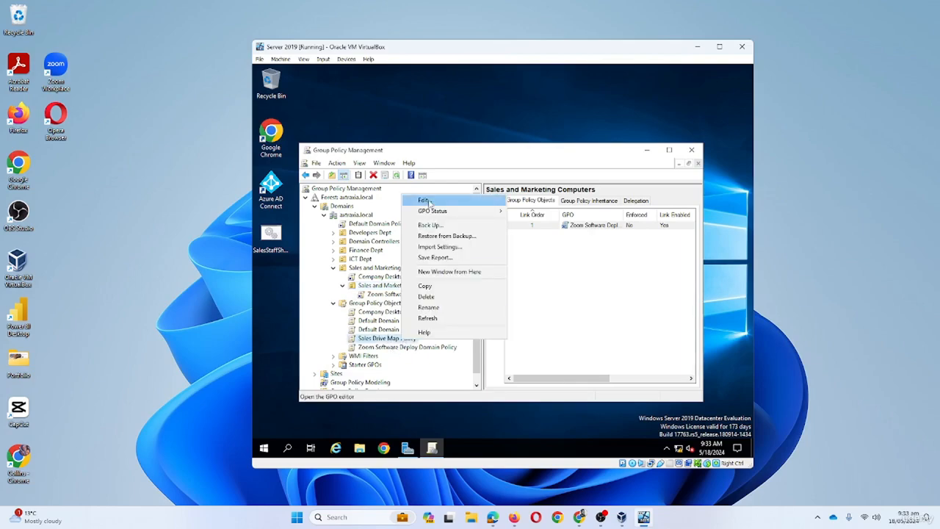
pyautogui.click(426, 199)
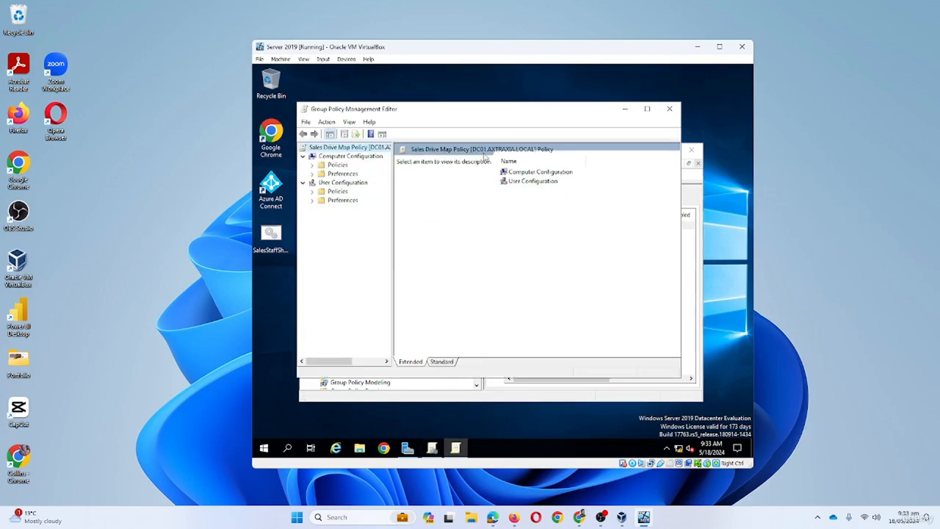
pyautogui.click(303, 183)
pyautogui.click(303, 183)
pyautogui.click(312, 191)
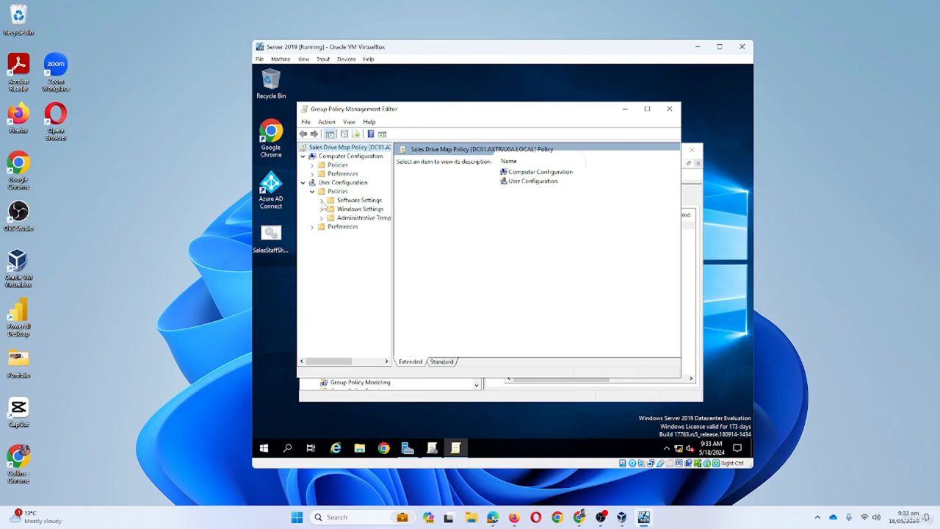
pyautogui.click(321, 209)
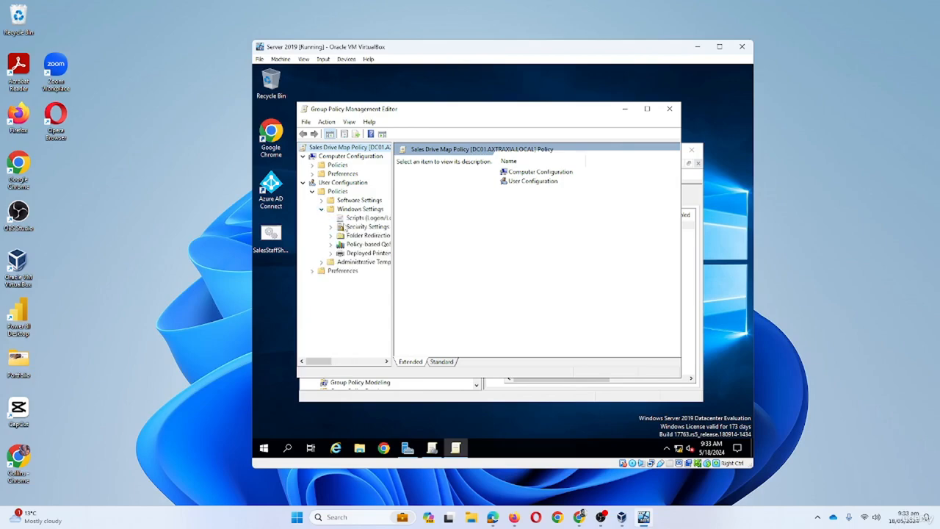
pyautogui.moveTo(395, 214); pyautogui.dragTo(427, 215)
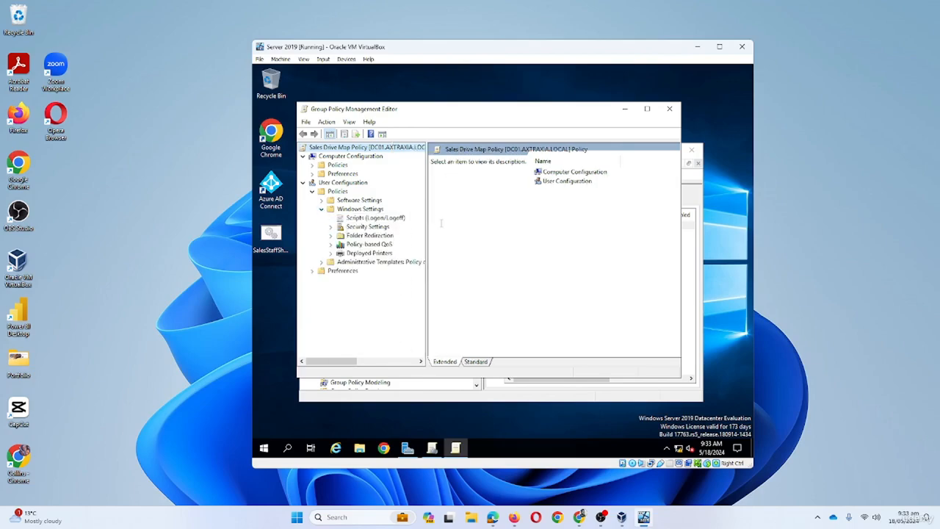
pyautogui.click(371, 218)
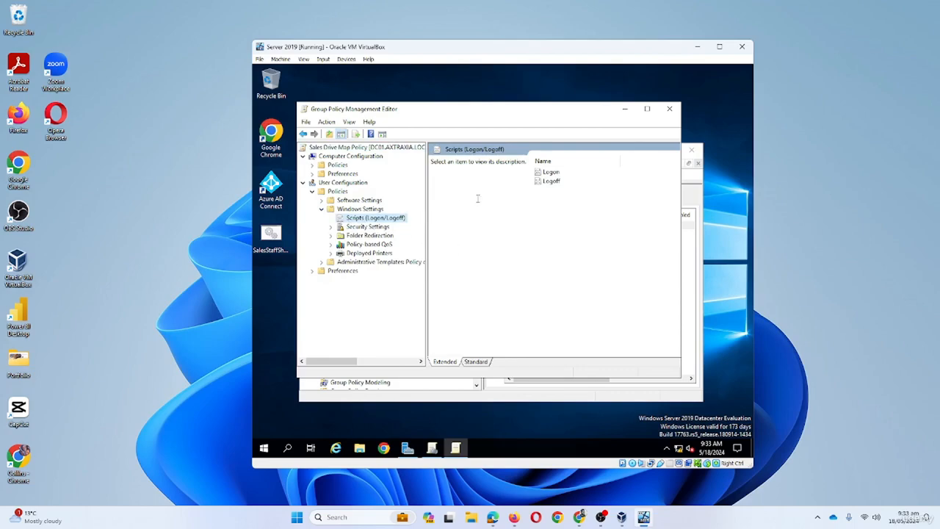
pyautogui.doubleClick(551, 171)
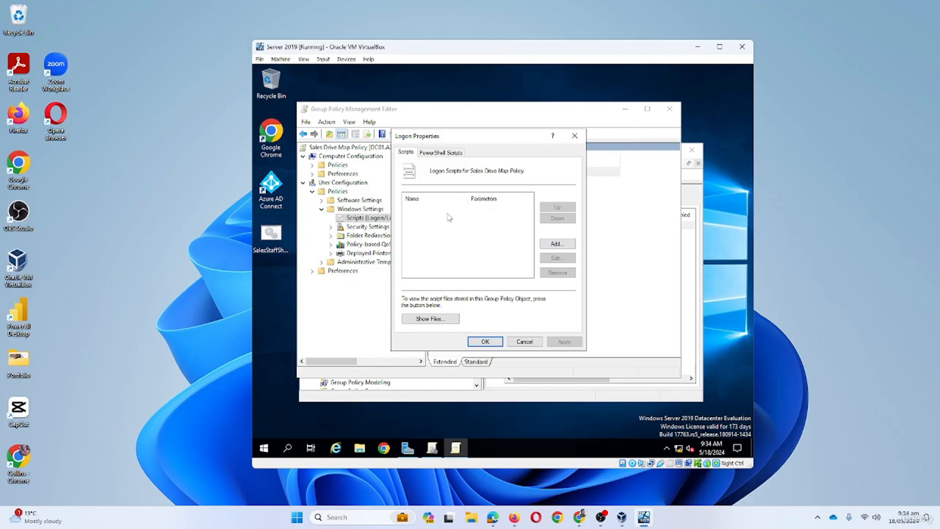
pyautogui.click(427, 318)
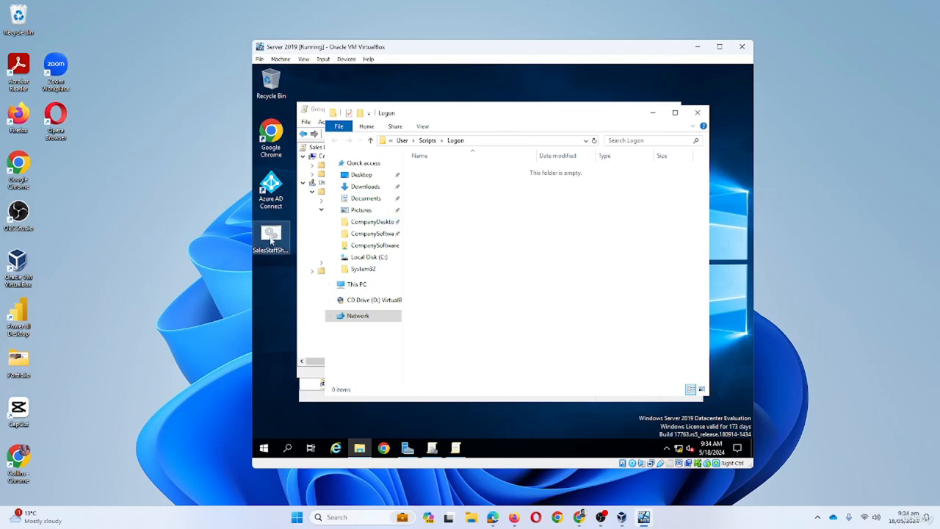
pyautogui.rightClick(271, 237)
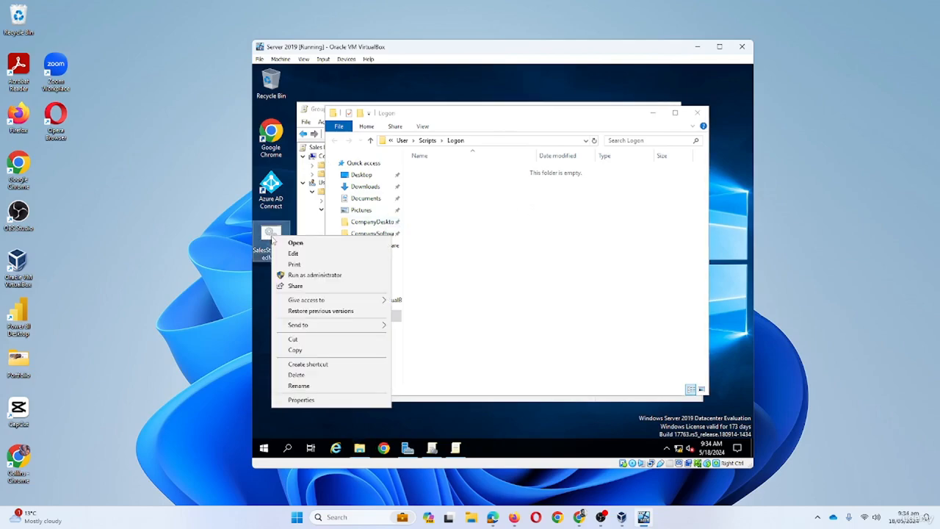
pyautogui.click(292, 350)
pyautogui.rightClick(461, 202)
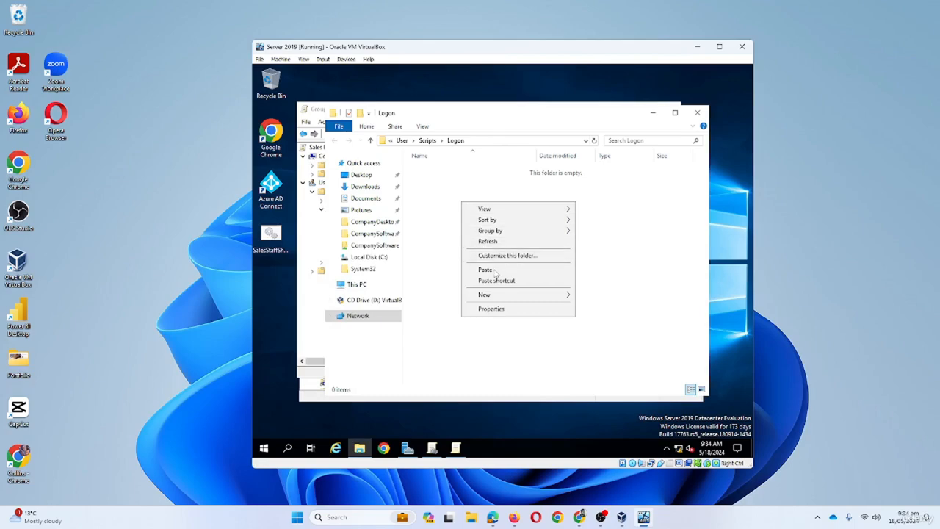
# Move the SalesStaffSharedMap batch file from the desktop into the policy's Logon scripts folder and close the folder window
pyautogui.rightClick(265, 238)
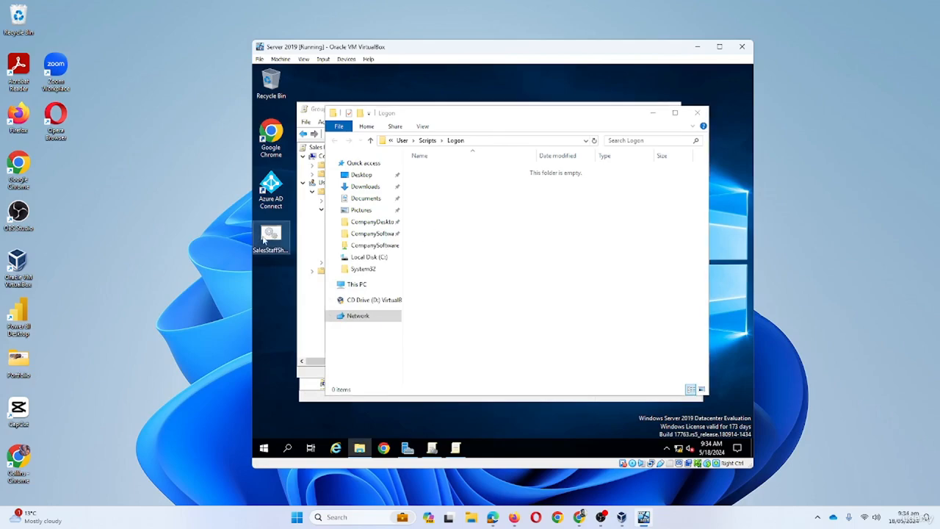
pyautogui.click(286, 350)
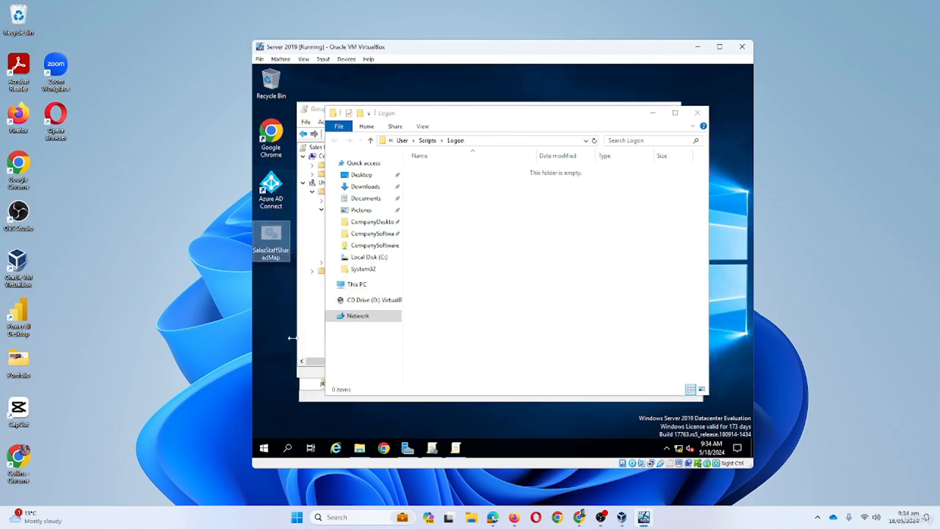
pyautogui.rightClick(455, 195)
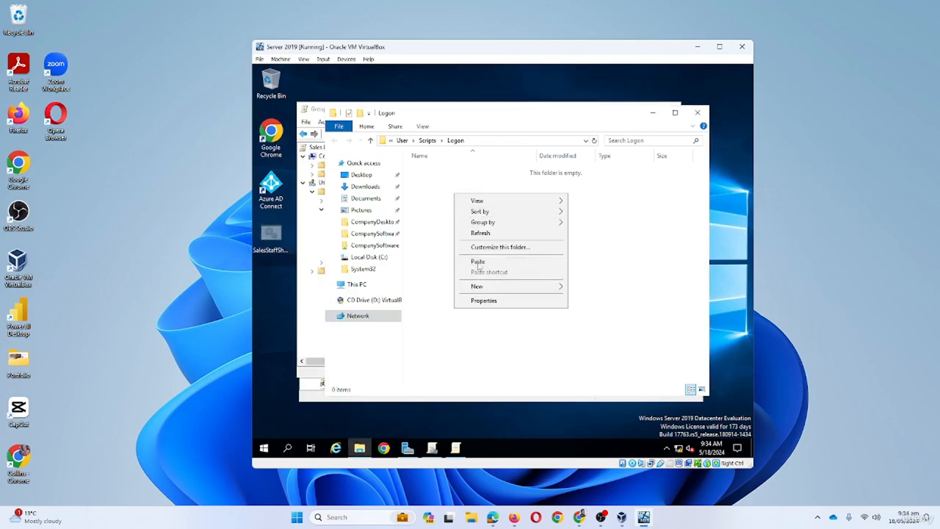
pyautogui.click(479, 263)
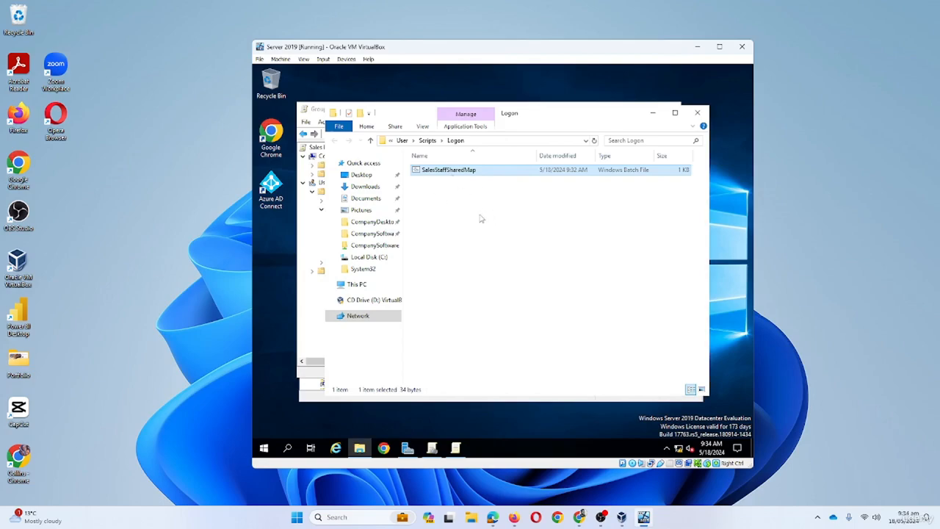
pyautogui.click(697, 114)
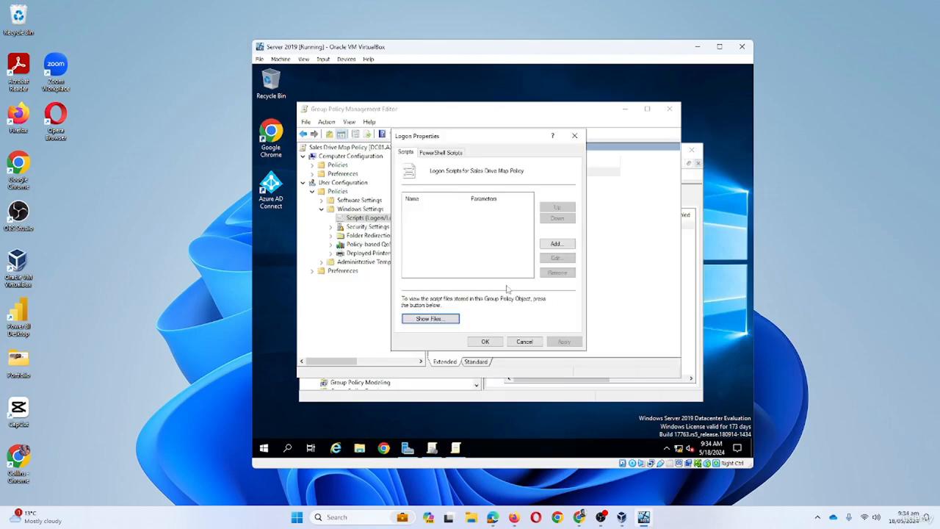
# Add SalesStaffSharedMap.bat as a logon script of Sales Drive Map Policy, apply it and close the policy editor
pyautogui.click(557, 244)
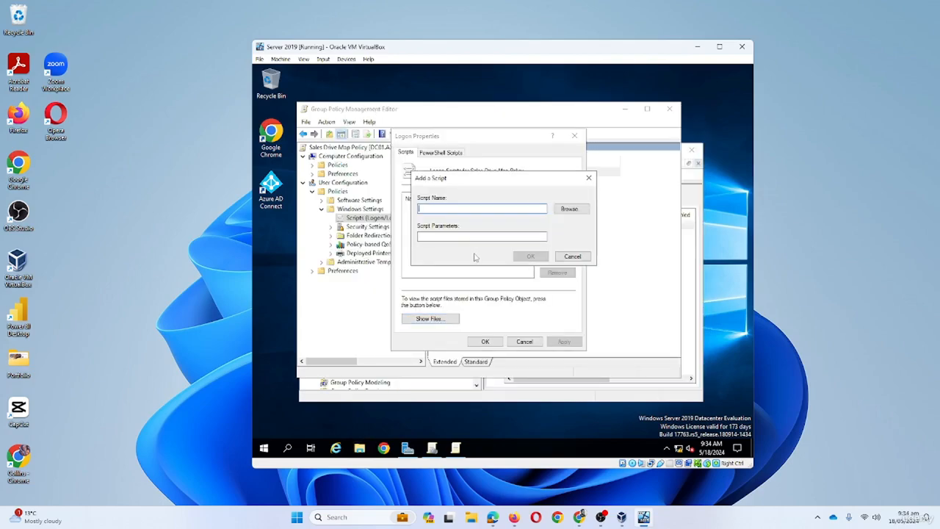
pyautogui.click(571, 210)
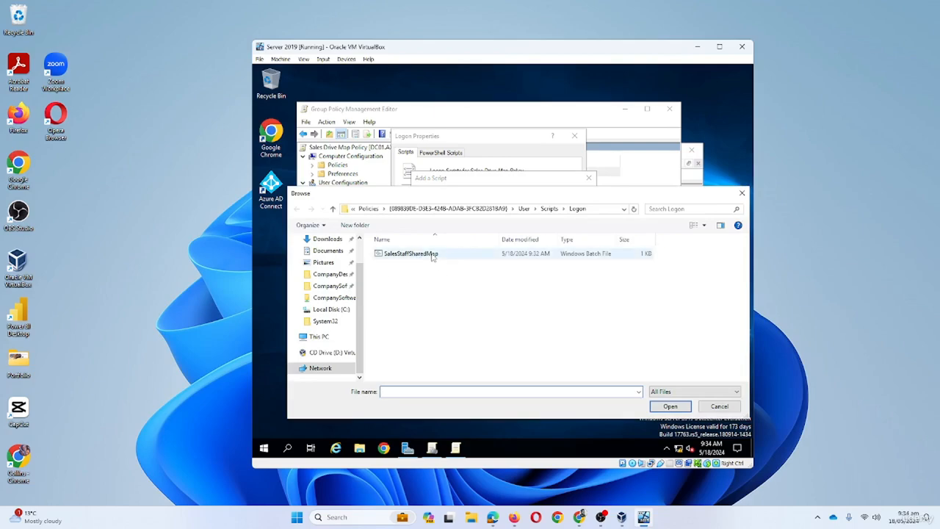
pyautogui.click(435, 258)
pyautogui.click(670, 406)
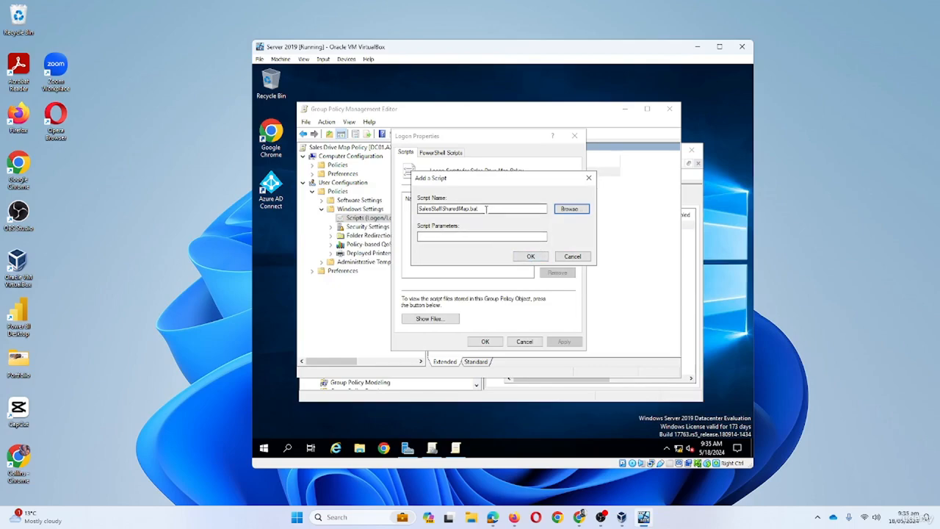
pyautogui.click(532, 257)
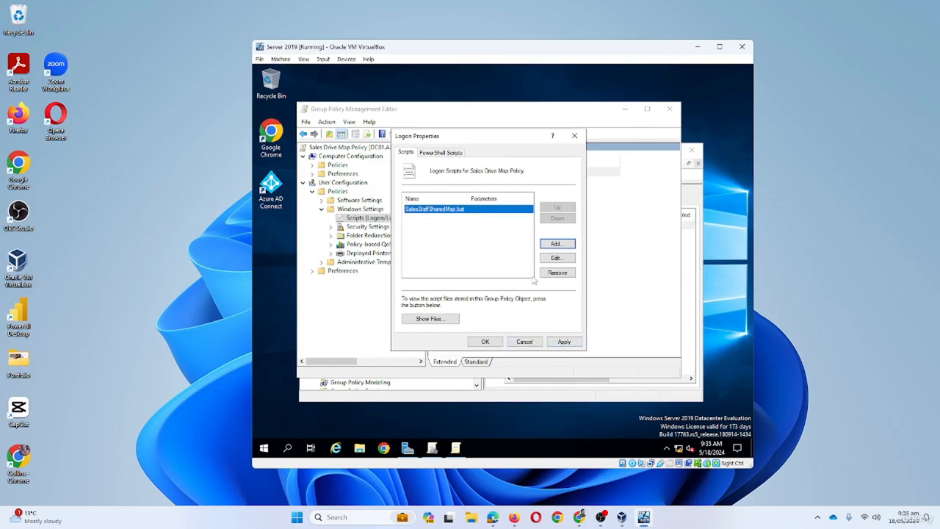
pyautogui.click(564, 341)
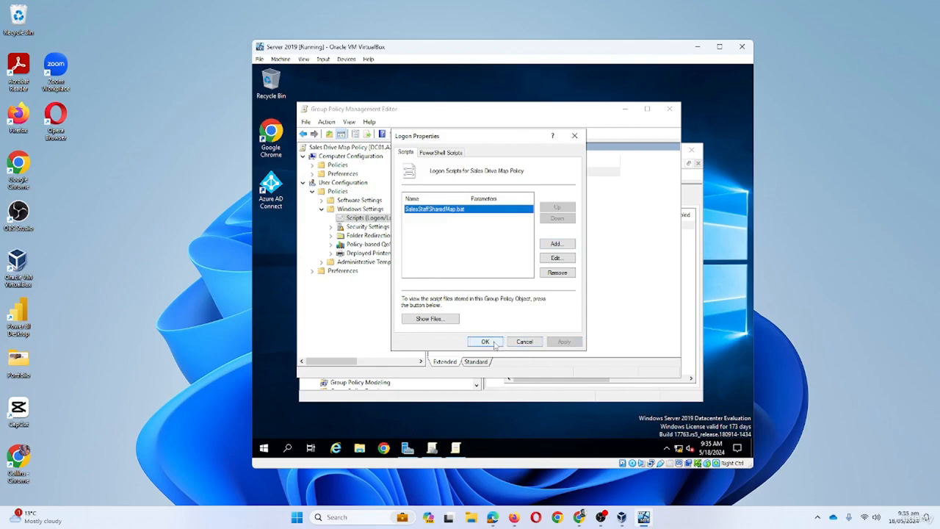
pyautogui.click(486, 342)
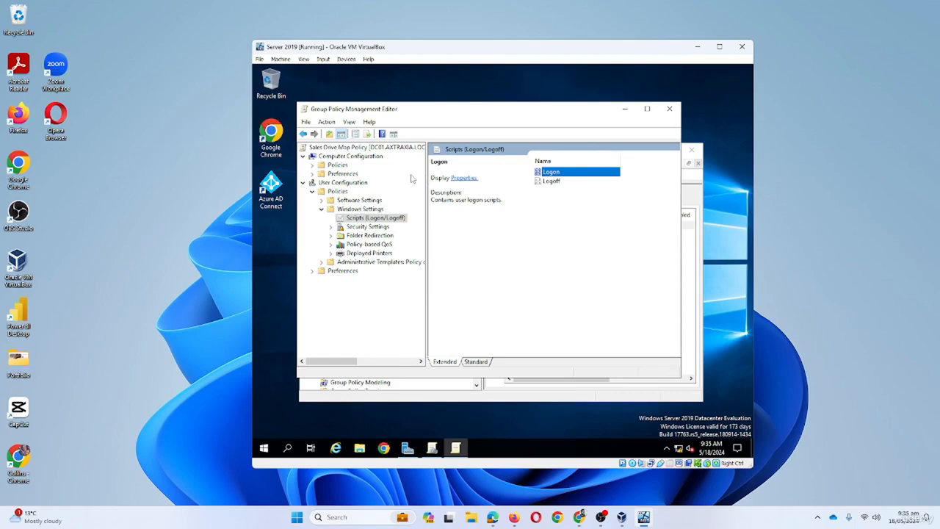
pyautogui.click(670, 109)
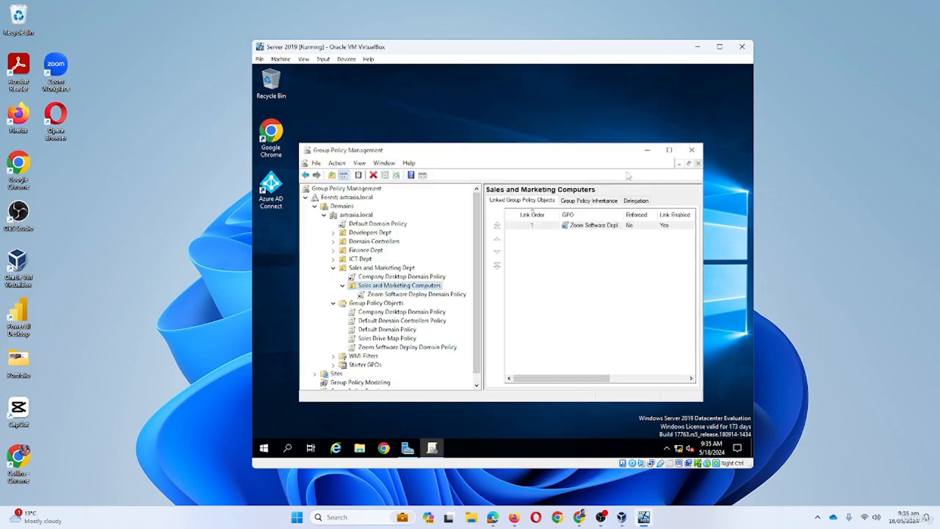
pyautogui.rightClick(397, 339)
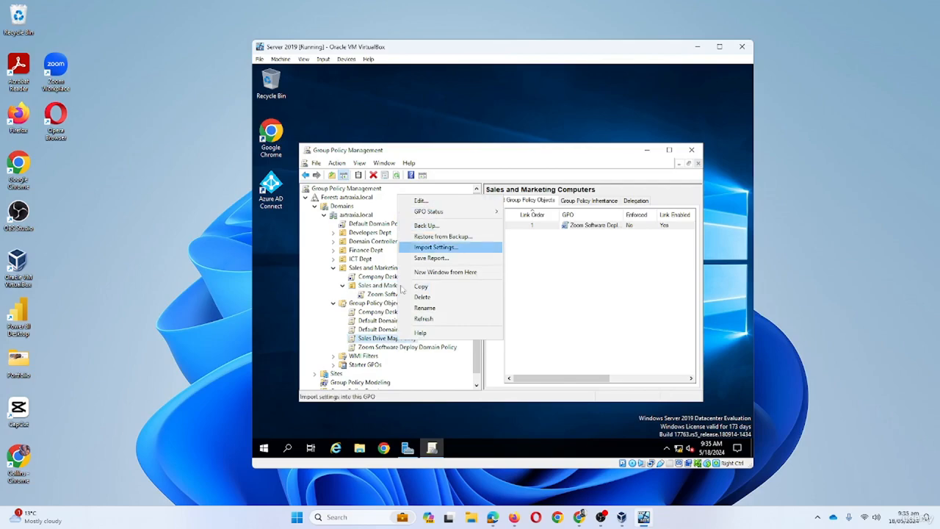
pyautogui.click(374, 289)
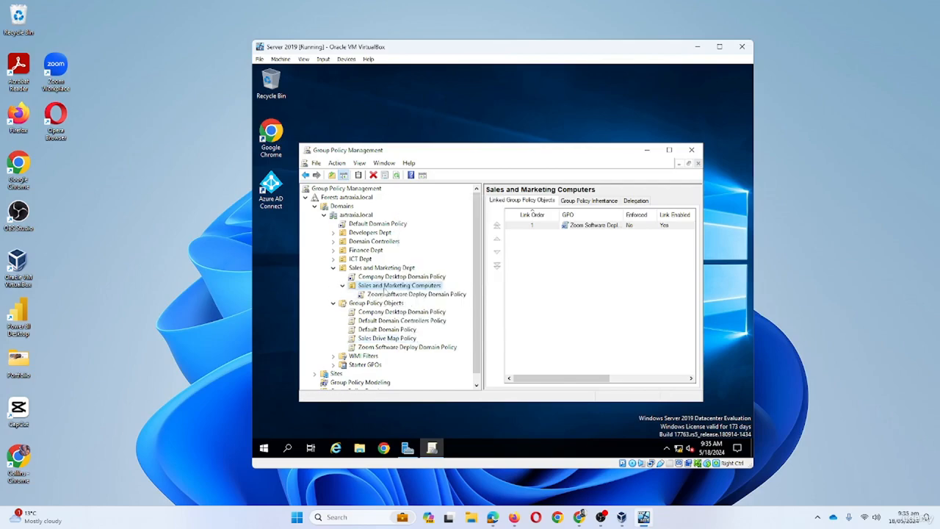
pyautogui.rightClick(385, 288)
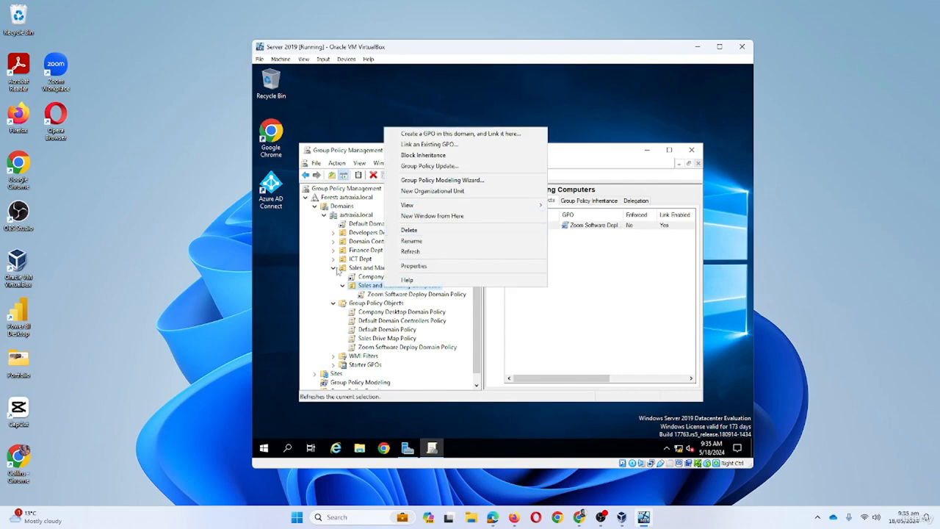
pyautogui.click(376, 288)
# Link the existing Sales Drive Map Policy GPO to the Sales and Marketing Dept OU and close Group Policy Management
pyautogui.rightClick(399, 271)
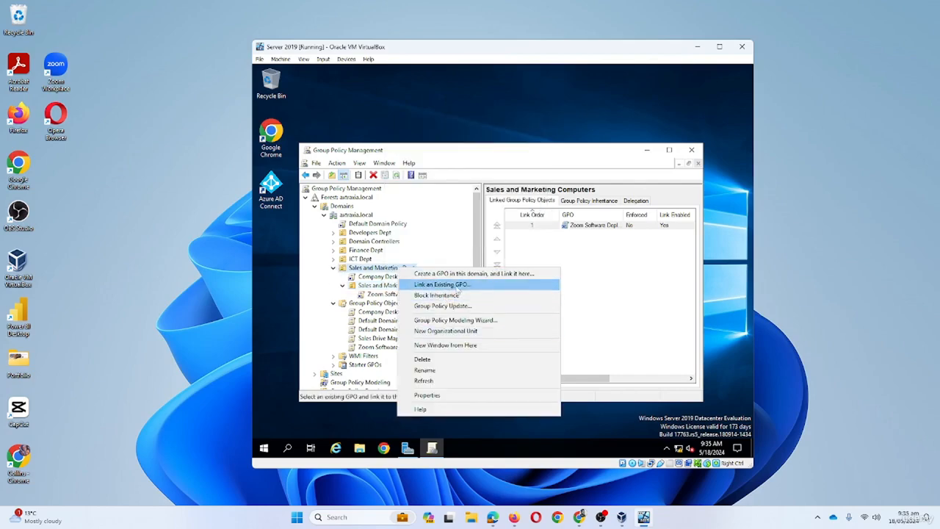
pyautogui.click(444, 285)
pyautogui.click(448, 275)
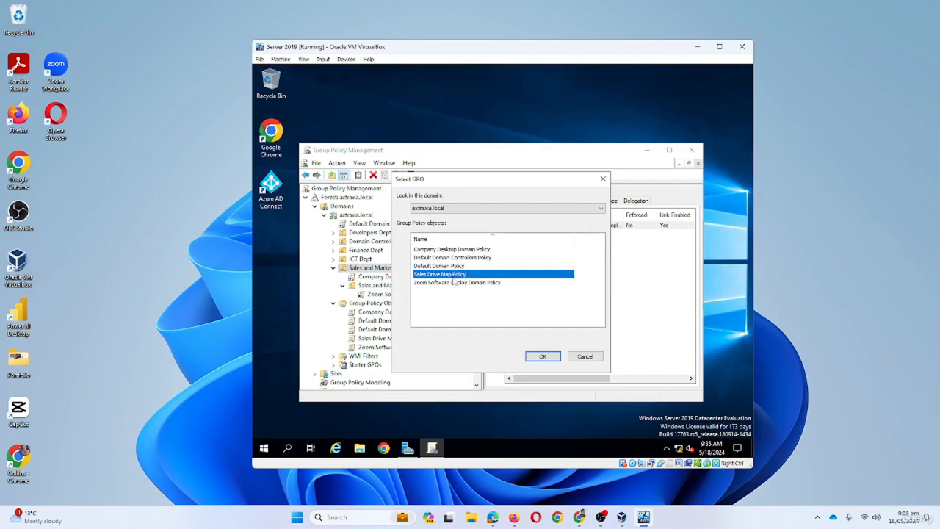
pyautogui.click(543, 357)
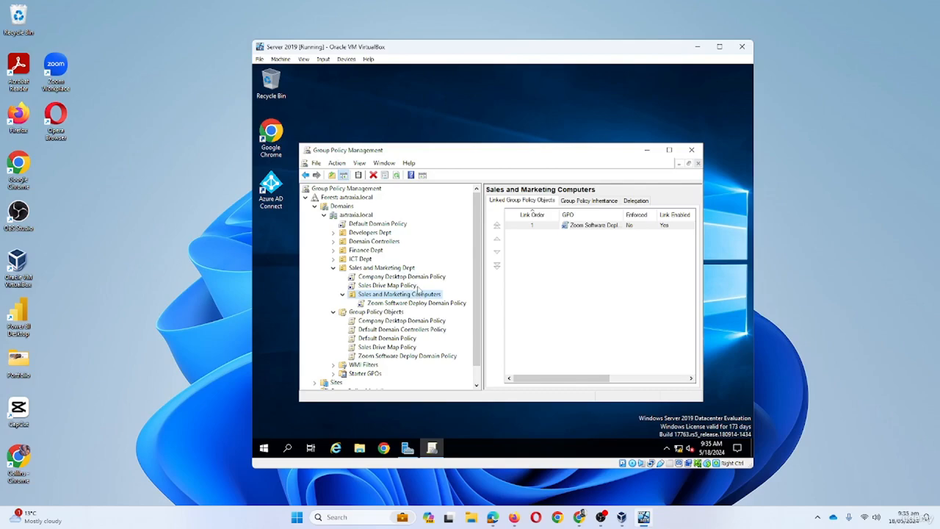
pyautogui.click(691, 149)
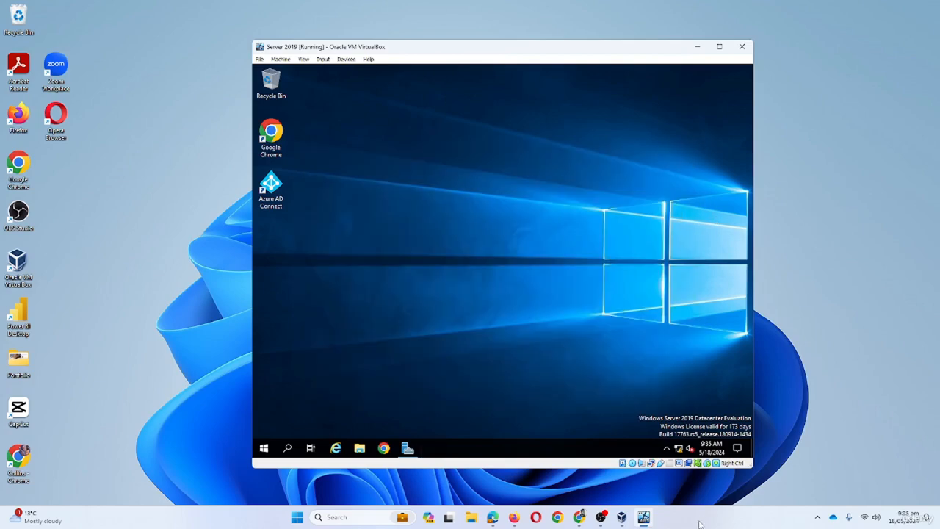
# Start the Windows 11 Workstation virtual machine from VirtualBox Manager and arrange its window beside the Server 2019 window
pyautogui.click(621, 517)
pyautogui.click(316, 232)
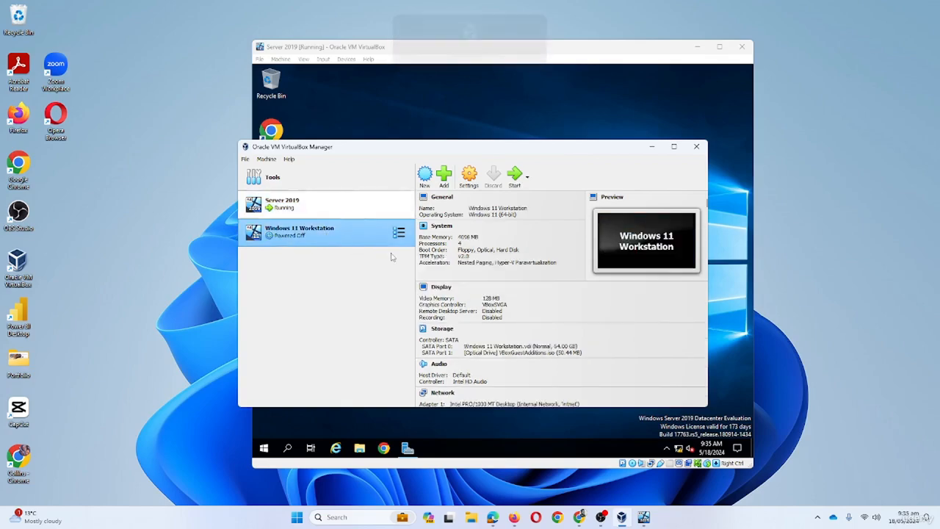
pyautogui.click(514, 176)
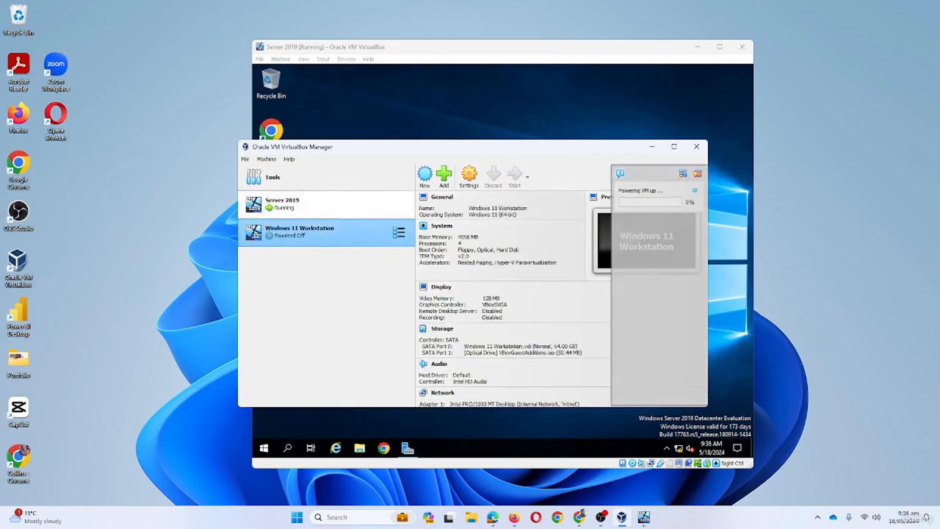
pyautogui.click(652, 147)
pyautogui.moveTo(607, 52); pyautogui.dragTo(377, 58)
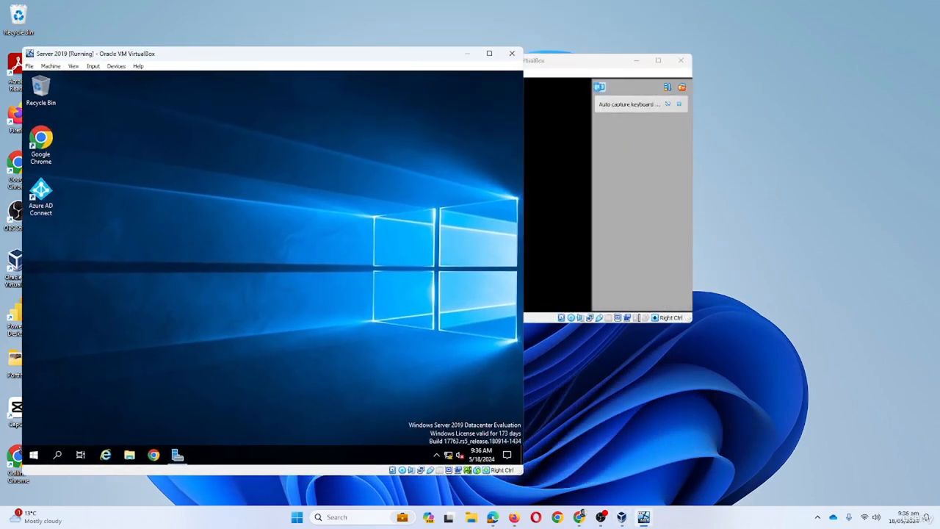
pyautogui.moveTo(608, 61); pyautogui.dragTo(626, 95)
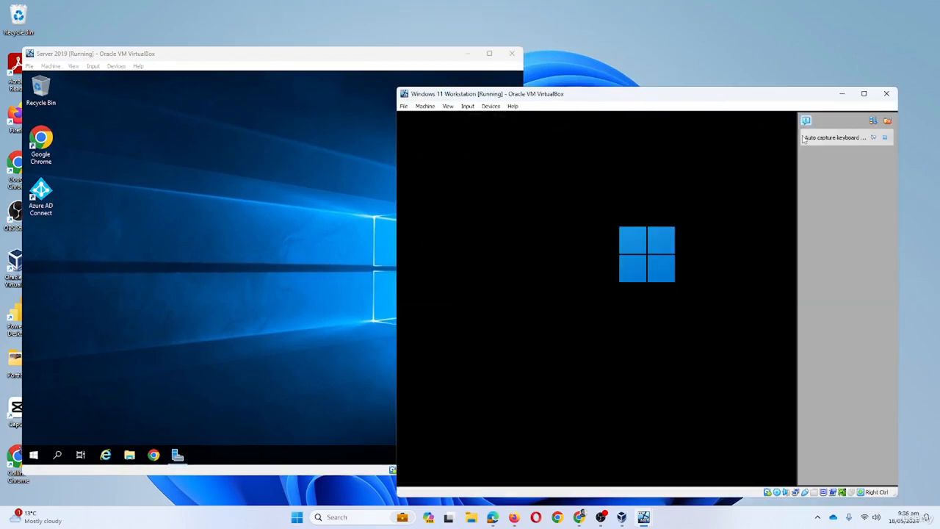
pyautogui.moveTo(706, 102); pyautogui.dragTo(703, 65)
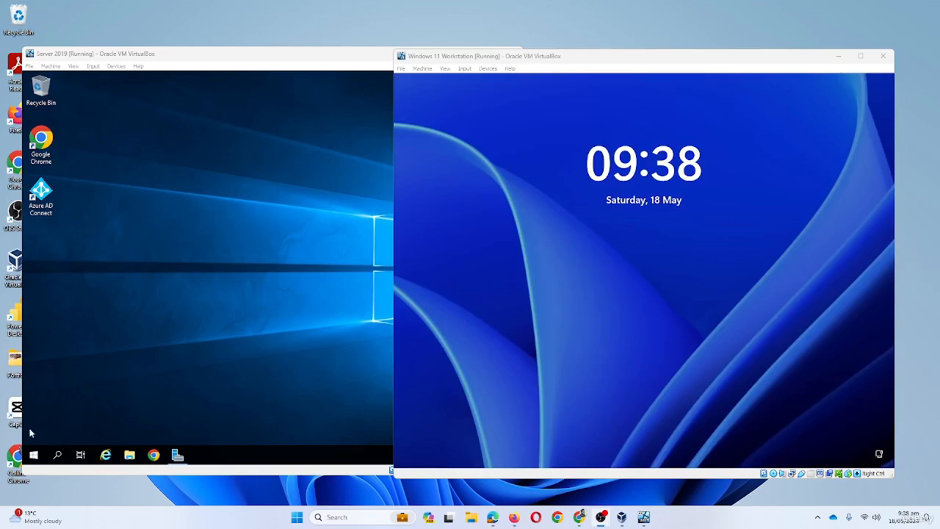
# Sign in to the Windows 11 Workstation with the preselected user's account password
pyautogui.click(752, 361)
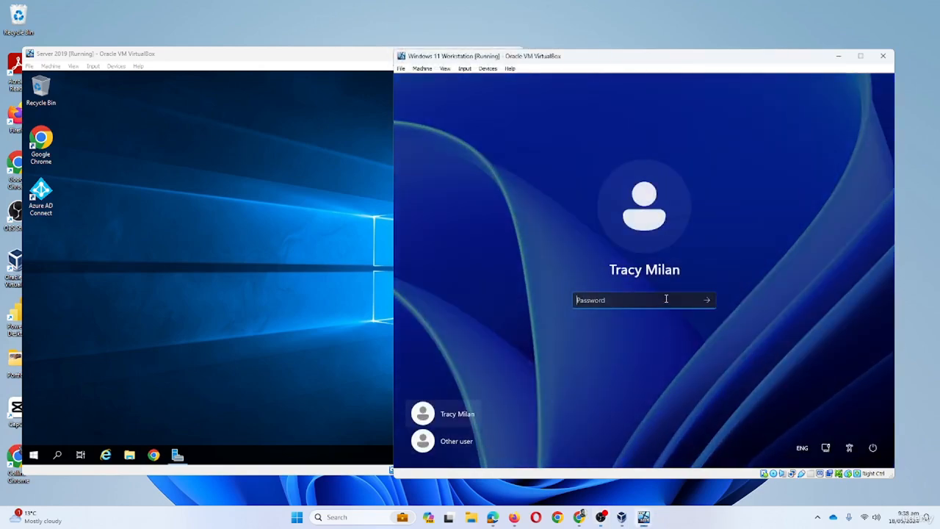
pyautogui.write('P')
pyautogui.press('BackSpace')
pyautogui.write('••••••••')
pyautogui.press('Return')
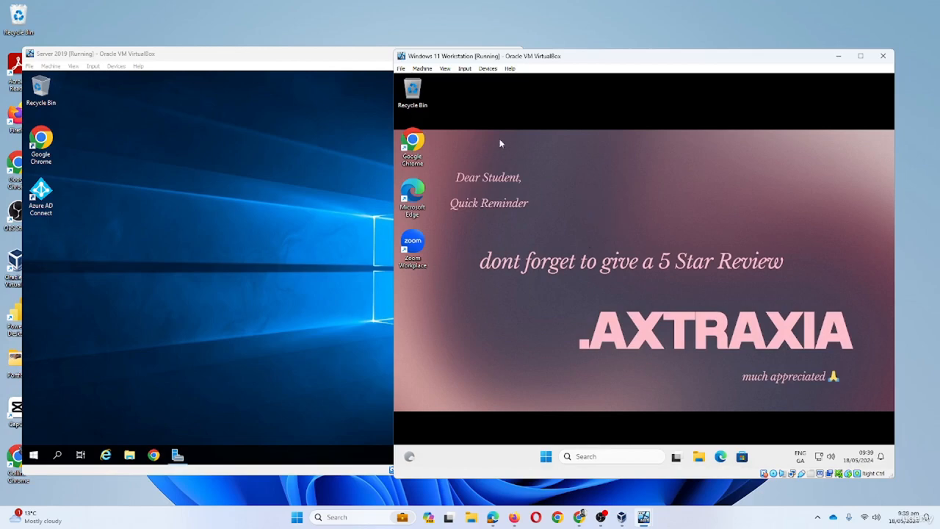
# Check This PC in the workstation's File Explorer for the mapped SalesStaffShared drive and minimise the window
pyautogui.click(693, 457)
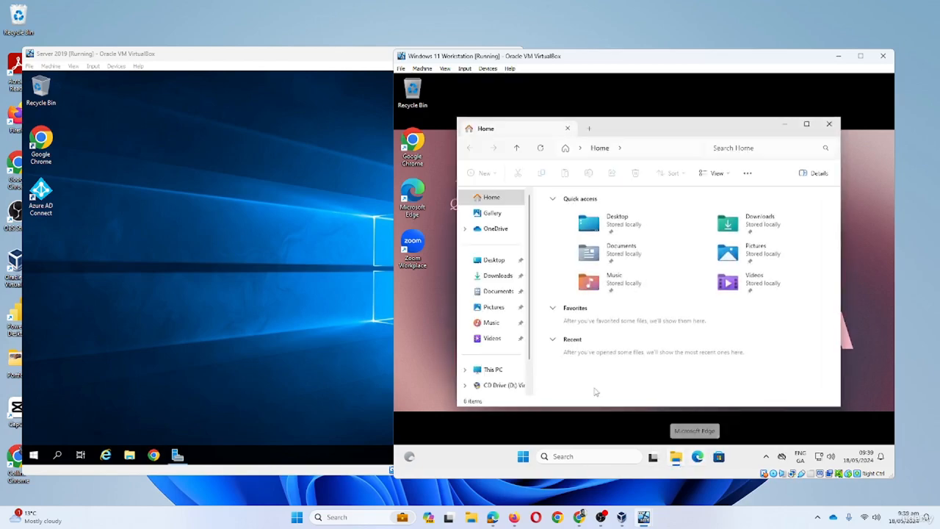
pyautogui.scroll(-1, 495, 307)
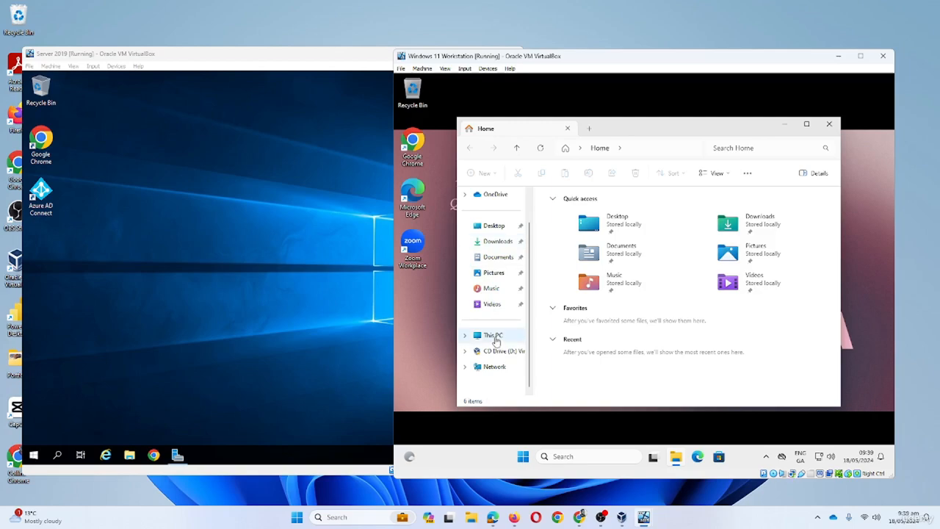
pyautogui.click(492, 335)
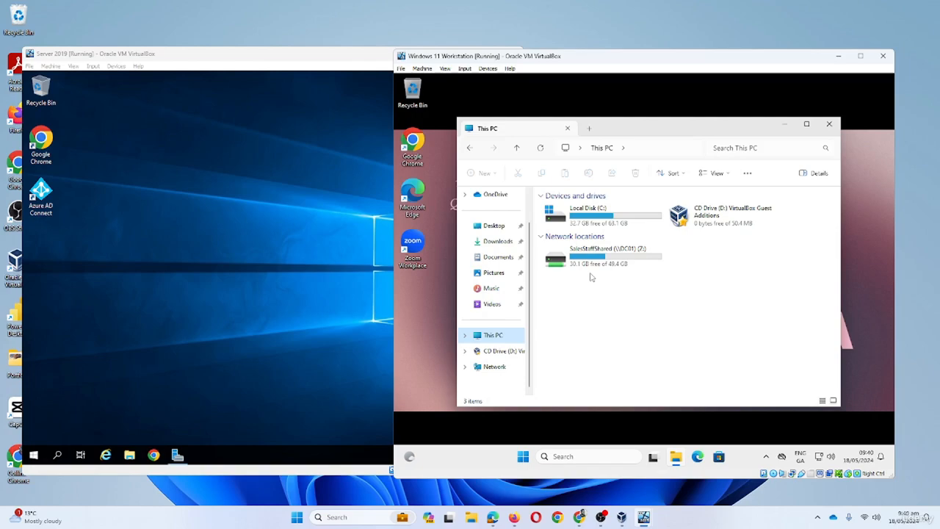
pyautogui.click(785, 125)
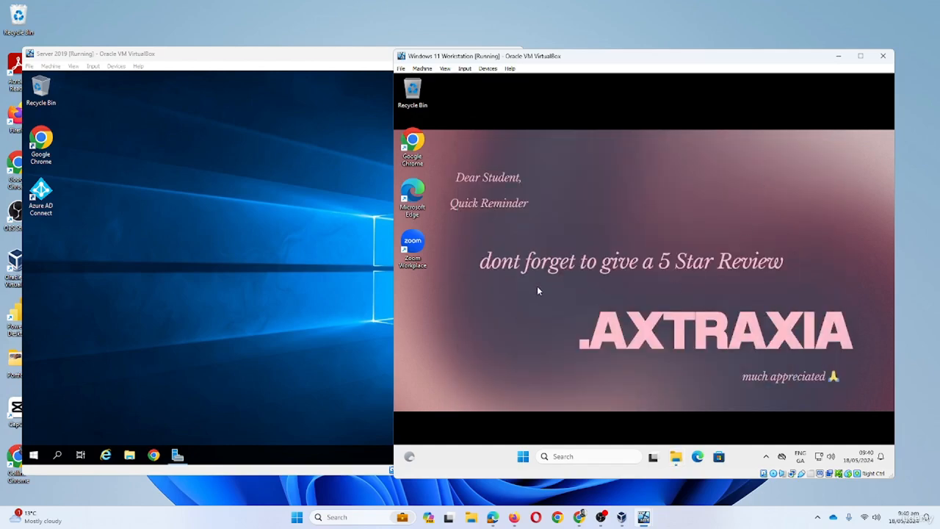